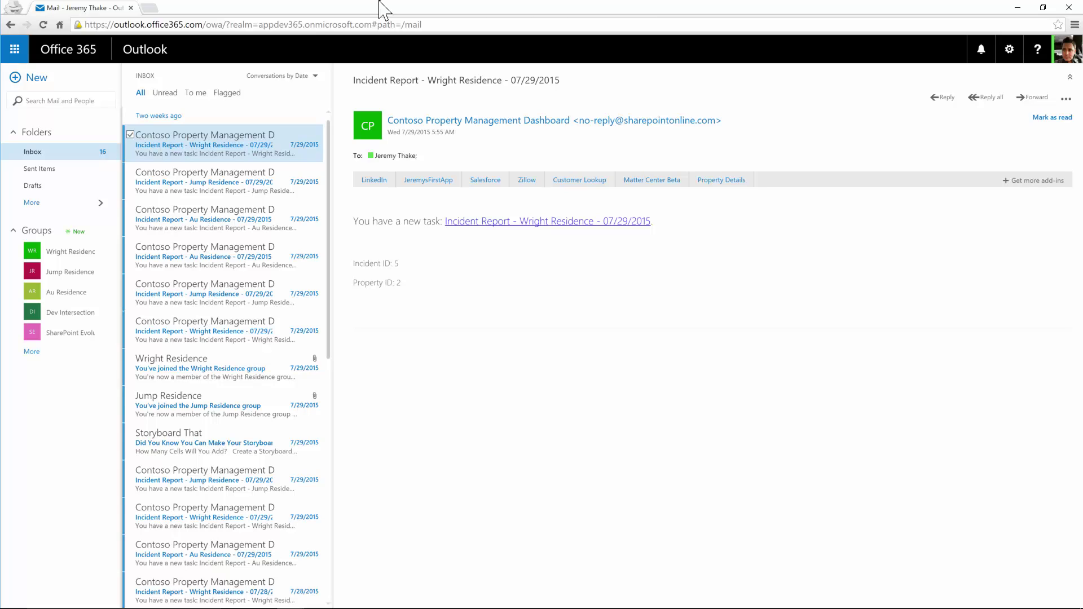
# Step: Open a blank new message compose form with the N shortcut
pyautogui.press('n')
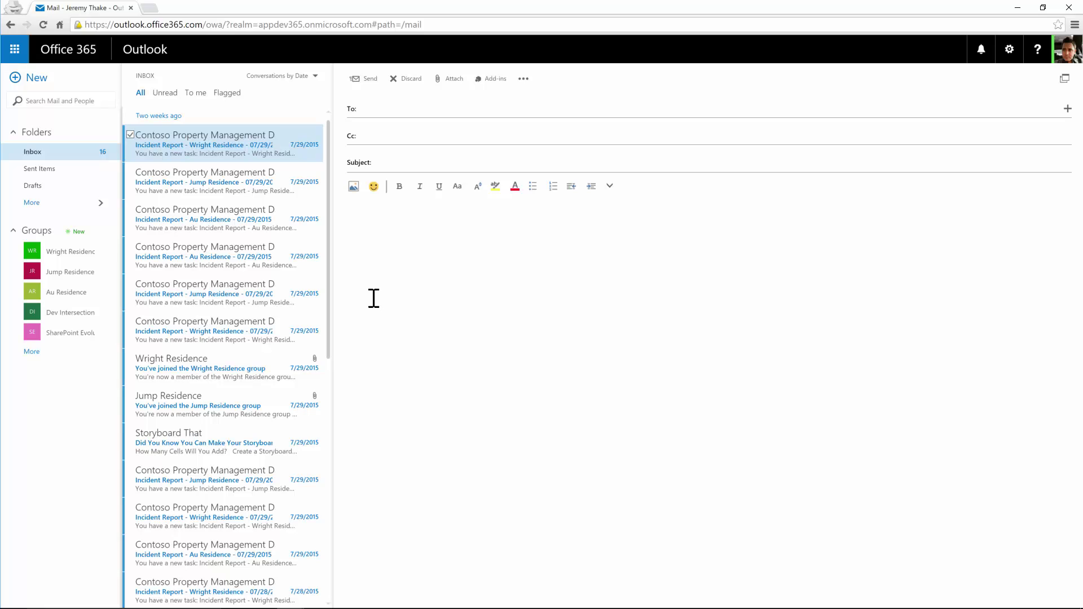
# Step: Launch the Boomerang add-in from the mail Add-ins list beside the new message
pyautogui.click(495, 80)
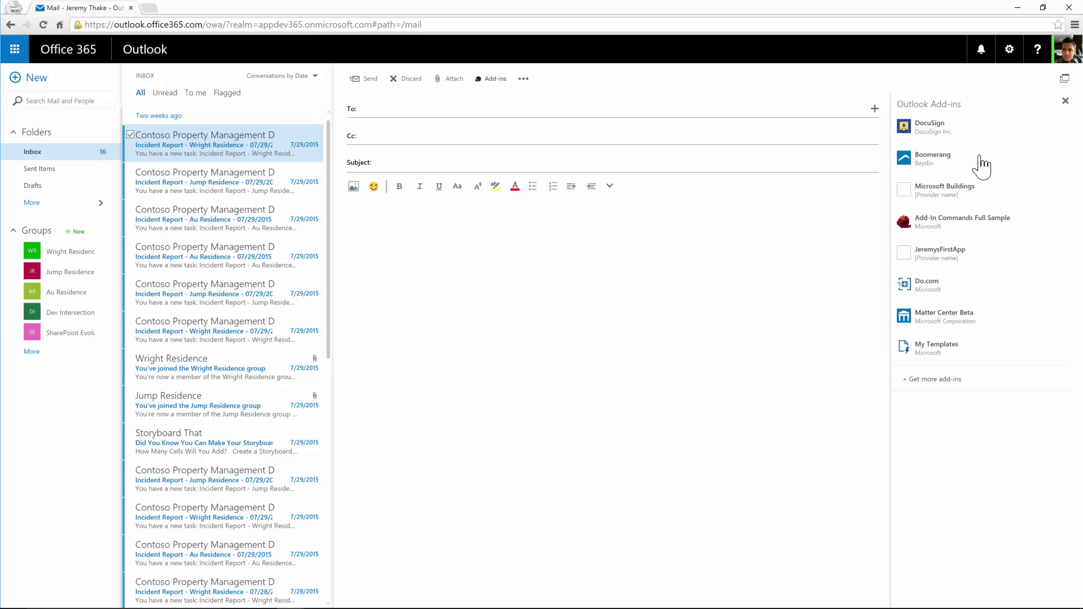
pyautogui.click(934, 159)
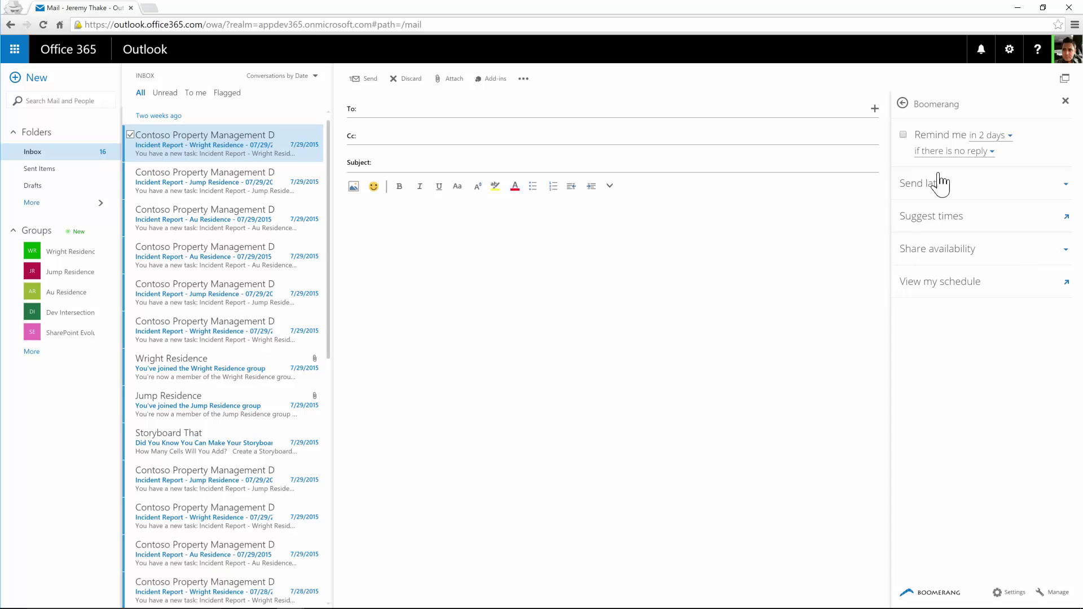
pyautogui.click(1066, 50)
# Step: Schedule the message with Boomerang's Send later for Aug 14, 2015 at 9:00am
pyautogui.click(1067, 50)
pyautogui.click(1067, 49)
pyautogui.click(821, 112)
pyautogui.click(921, 189)
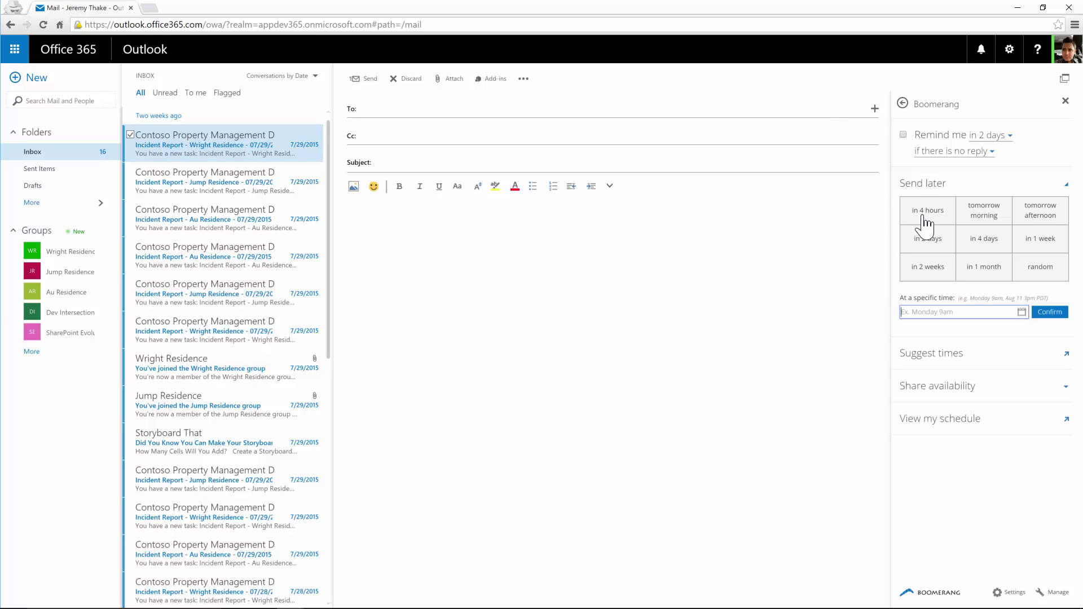
pyautogui.click(1022, 313)
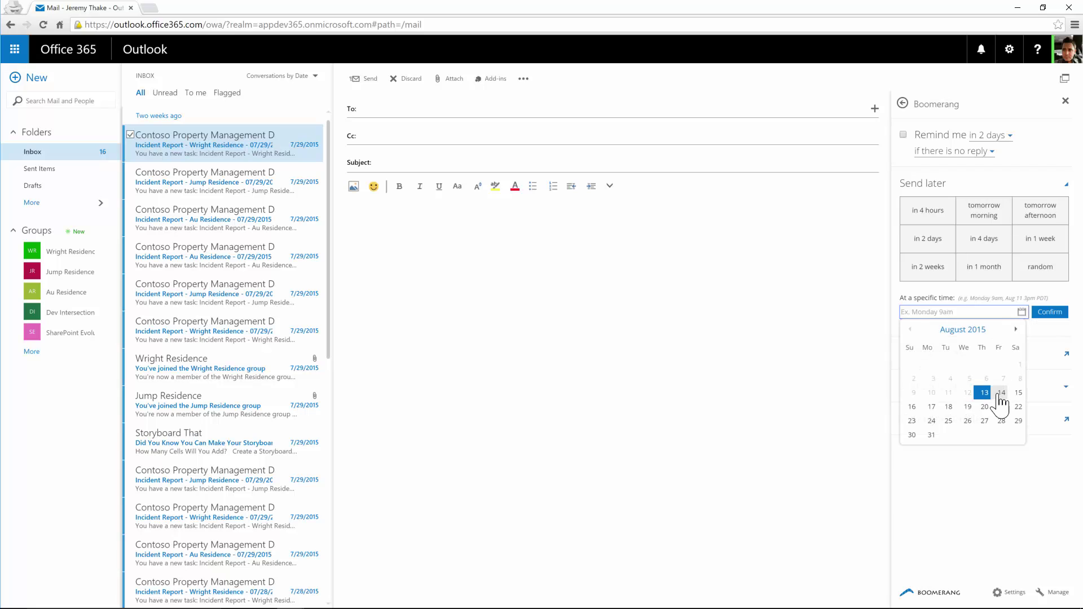
pyautogui.click(1003, 401)
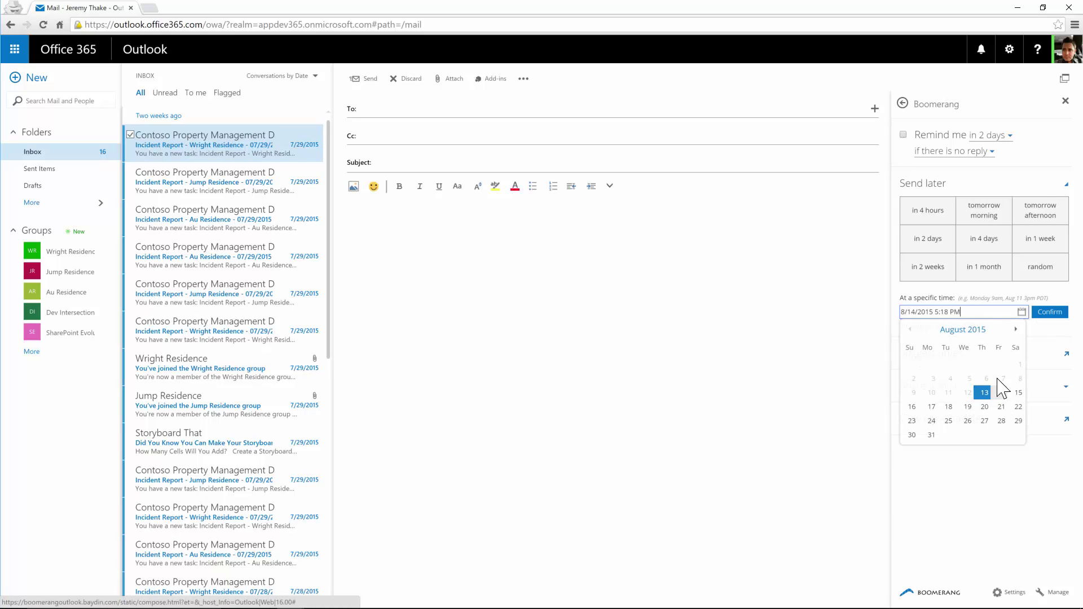
pyautogui.moveTo(934, 312); pyautogui.dragTo(973, 311)
pyautogui.press('BackSpace')
pyautogui.write('9:00')
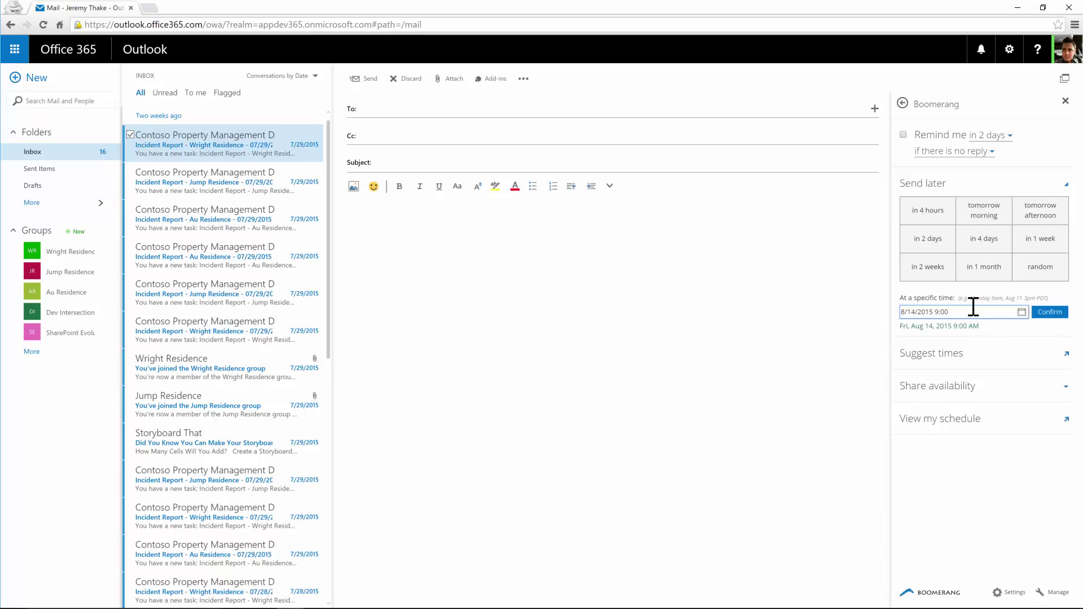
pyautogui.write('am')
pyautogui.click(1048, 316)
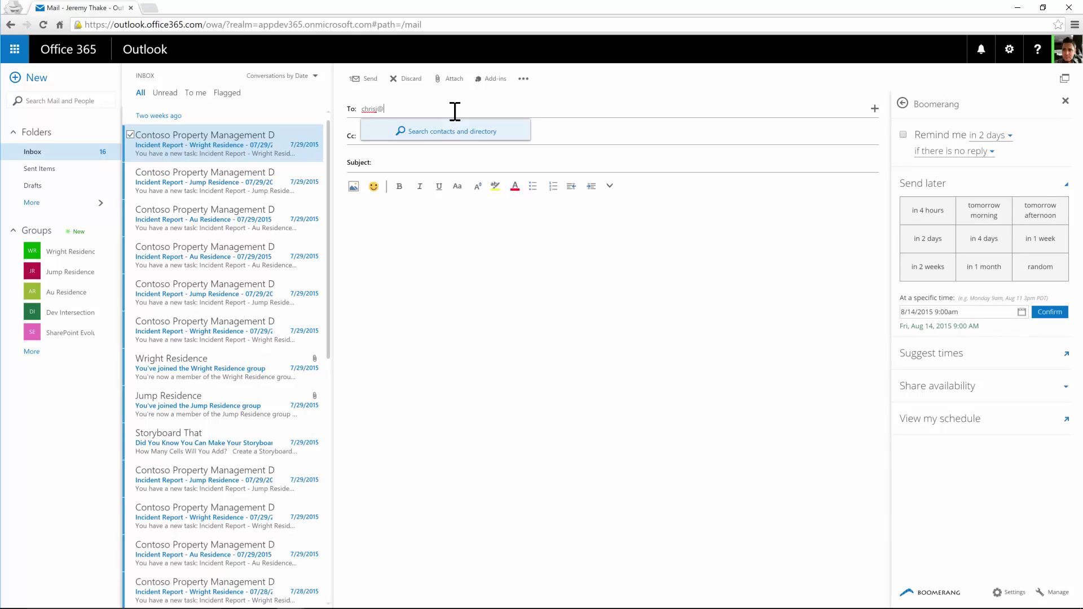
# Step: Enter the colleague's email address in the To field and resolve it to the saved contact
pyautogui.press('Return')
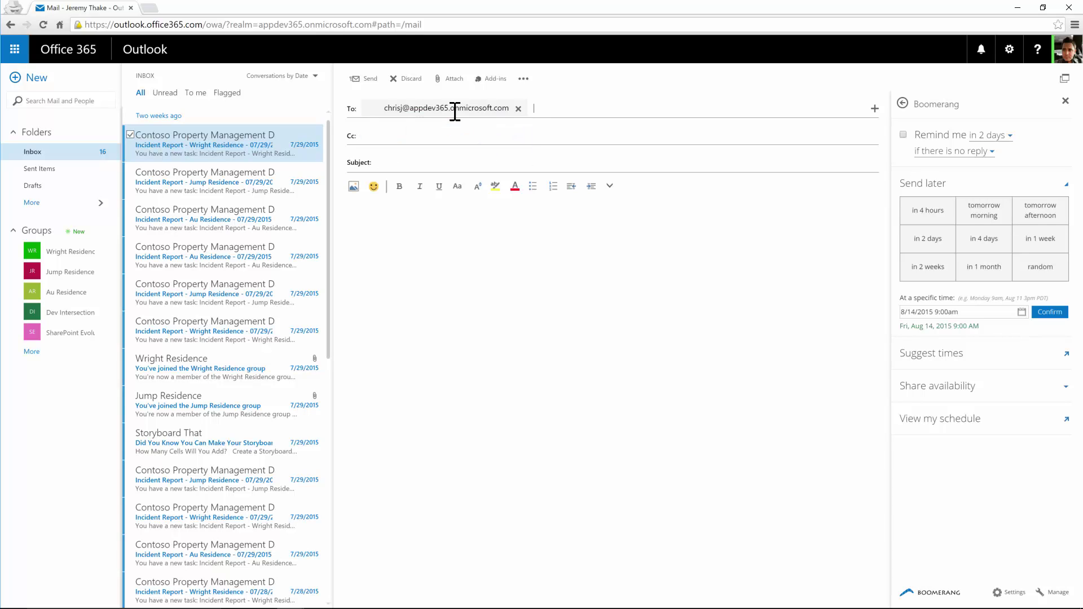
pyautogui.click(455, 164)
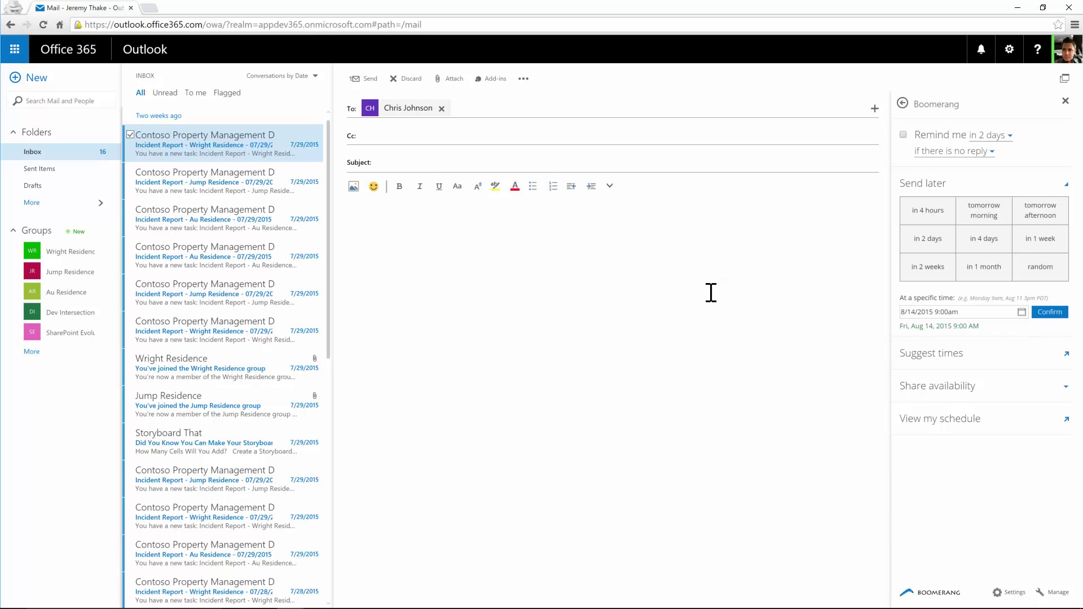
# Step: Start a Suggest times proposal titled 'Discuss Boomerang add-in' that invites the colleague
pyautogui.click(959, 365)
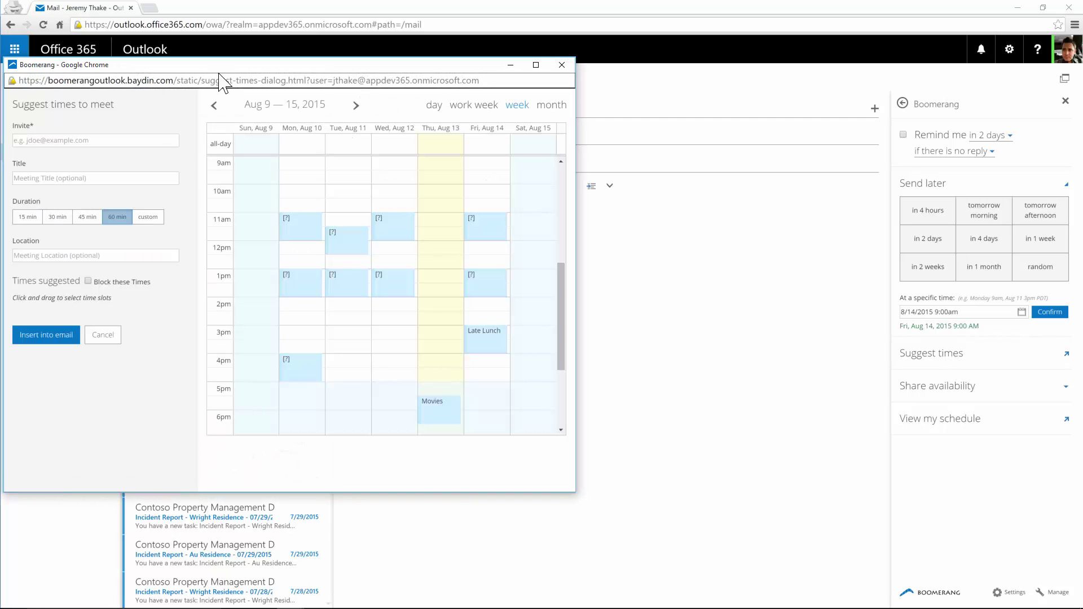
pyautogui.moveTo(233, 66); pyautogui.dragTo(357, 53)
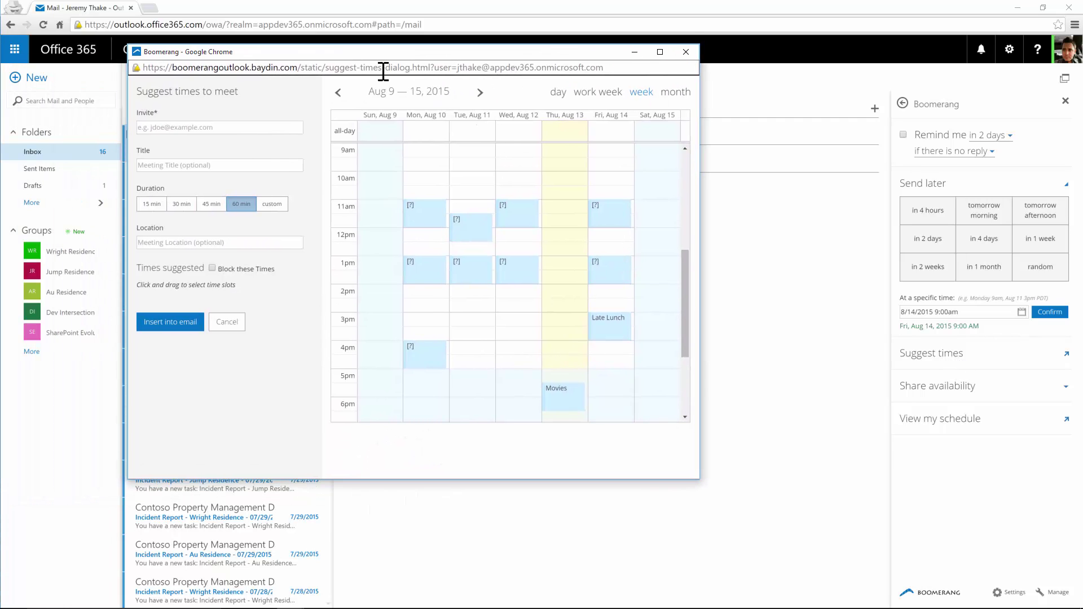
pyautogui.moveTo(367, 51); pyautogui.dragTo(438, 51)
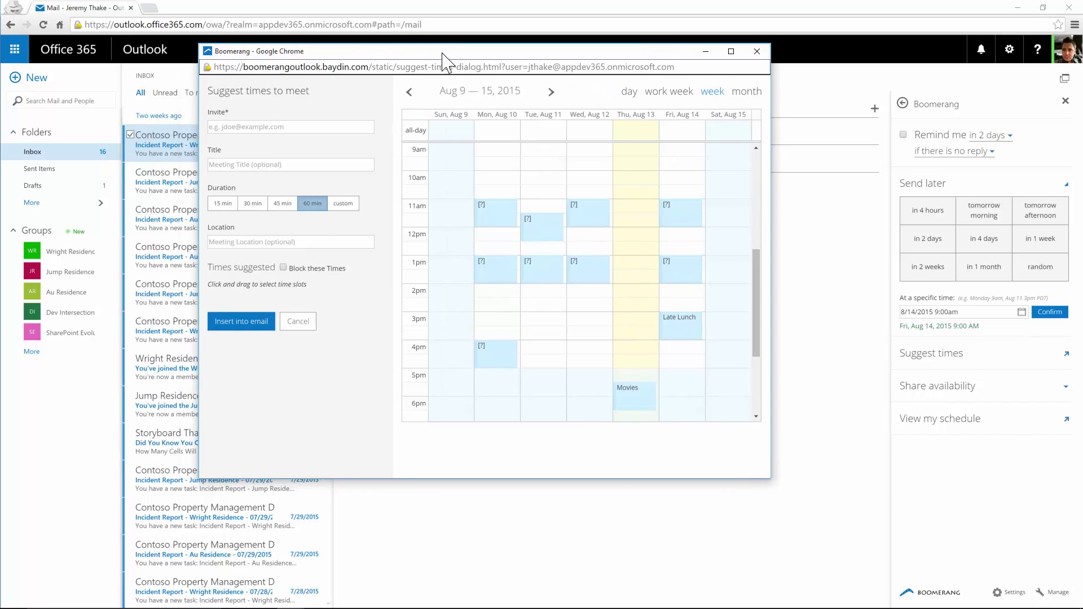
pyautogui.click(255, 129)
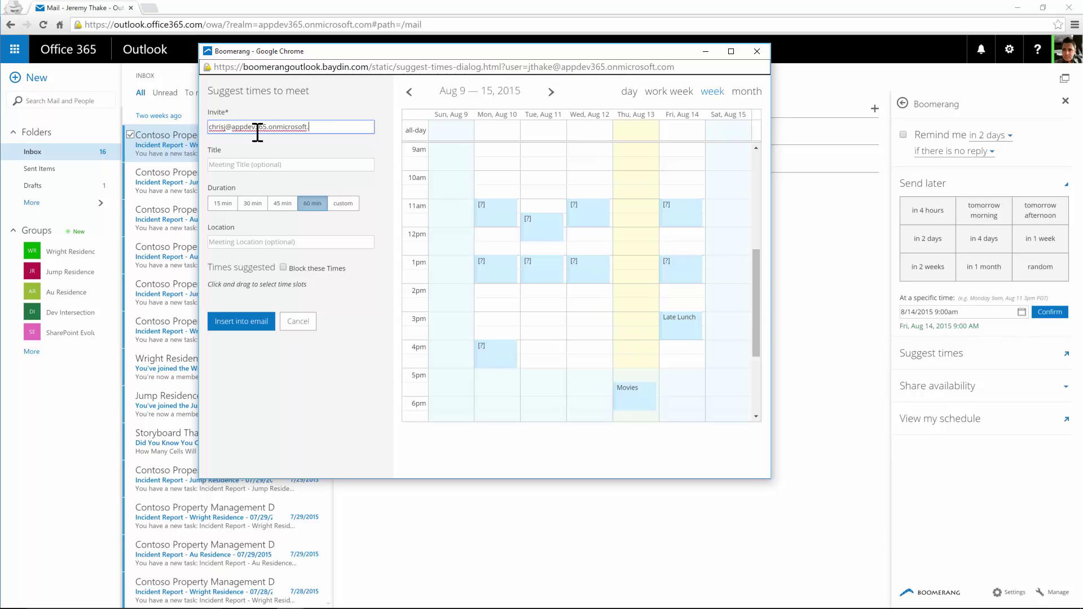
pyautogui.press('Tab')
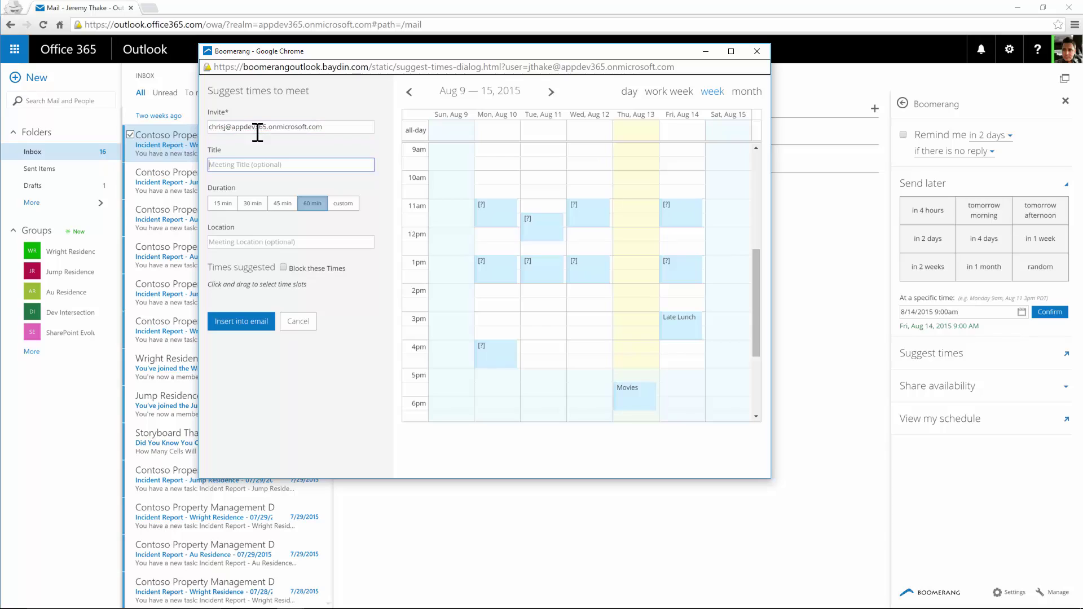
pyautogui.write('Discuss Boomerang add-in')
pyautogui.press('Tab')
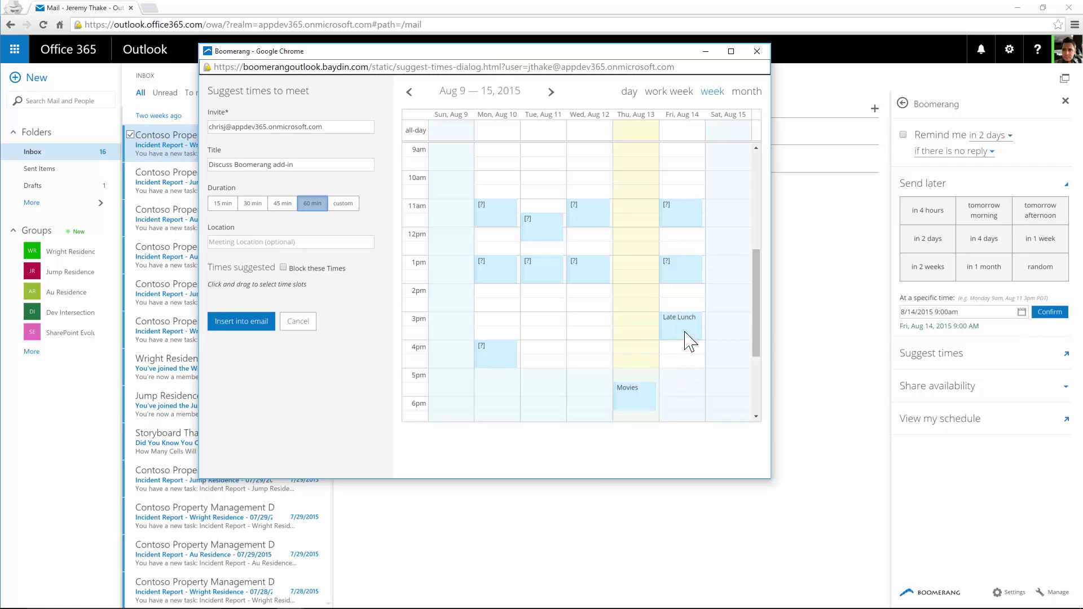
# Step: Pick the Friday slots 12:00–1:00, 2:00–3:00 and 10:00–11:00 and insert them into the email
pyautogui.click(684, 289)
pyautogui.click(685, 237)
pyautogui.click(678, 183)
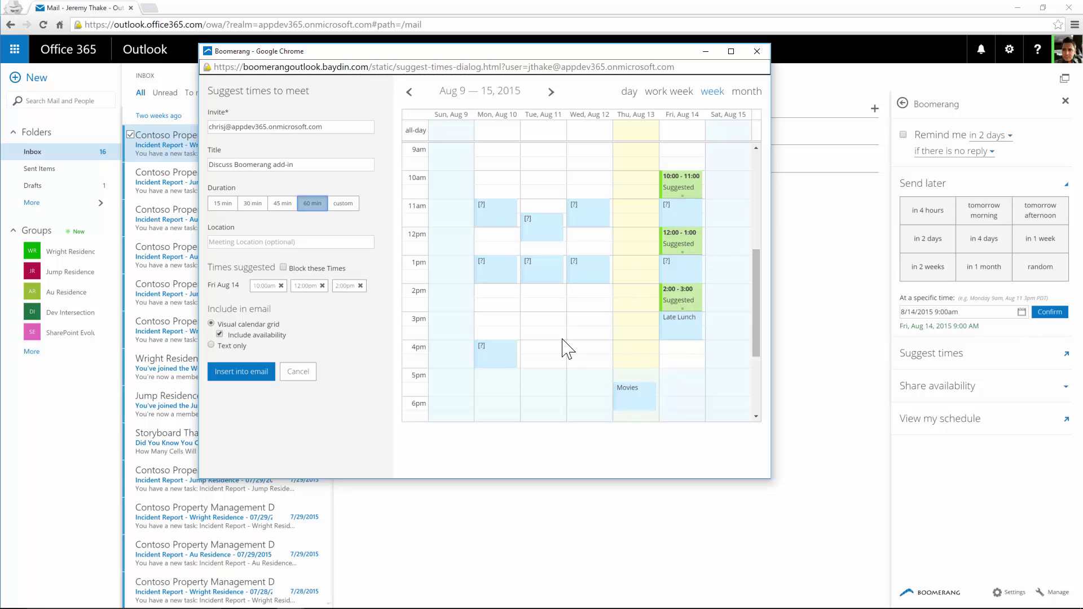
pyautogui.click(249, 375)
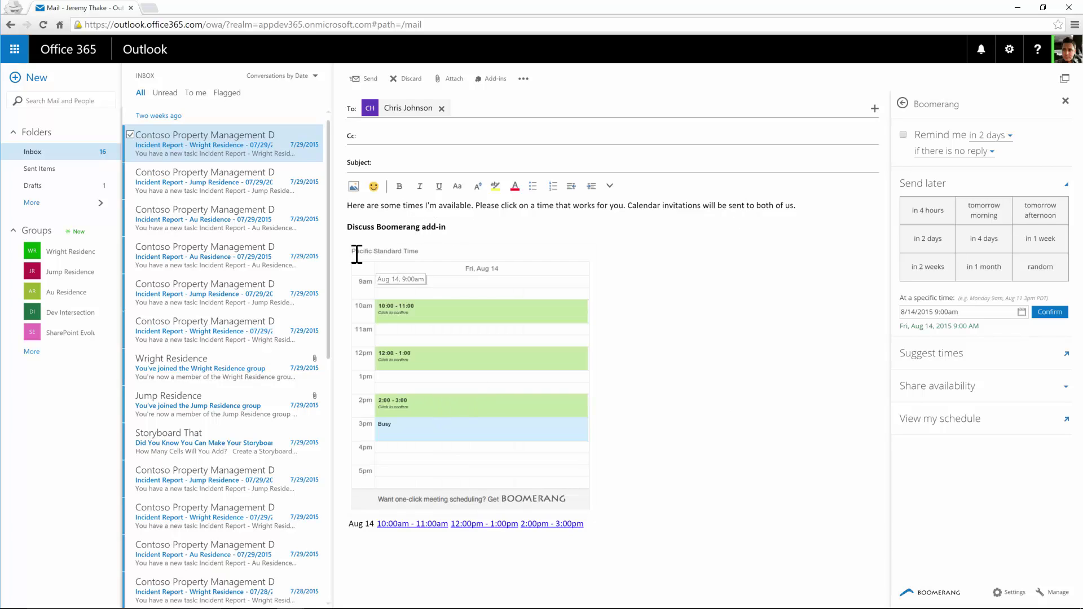
# Step: Fill in the subject 'Need to catch up about Boomerang add-in' below the inserted time links
pyautogui.moveTo(352, 205); pyautogui.dragTo(796, 205)
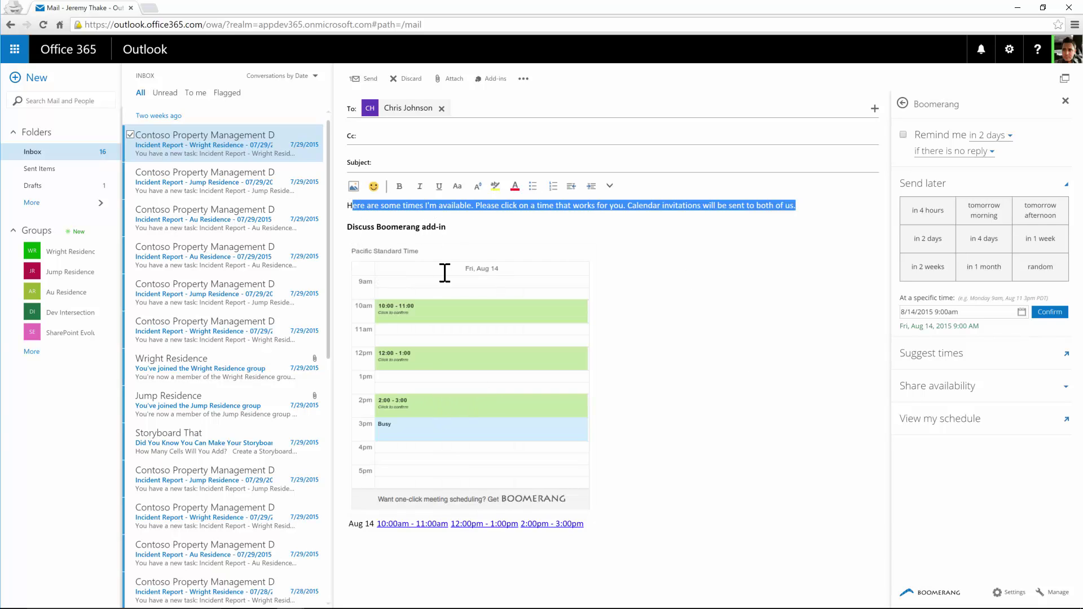
pyautogui.click(860, 469)
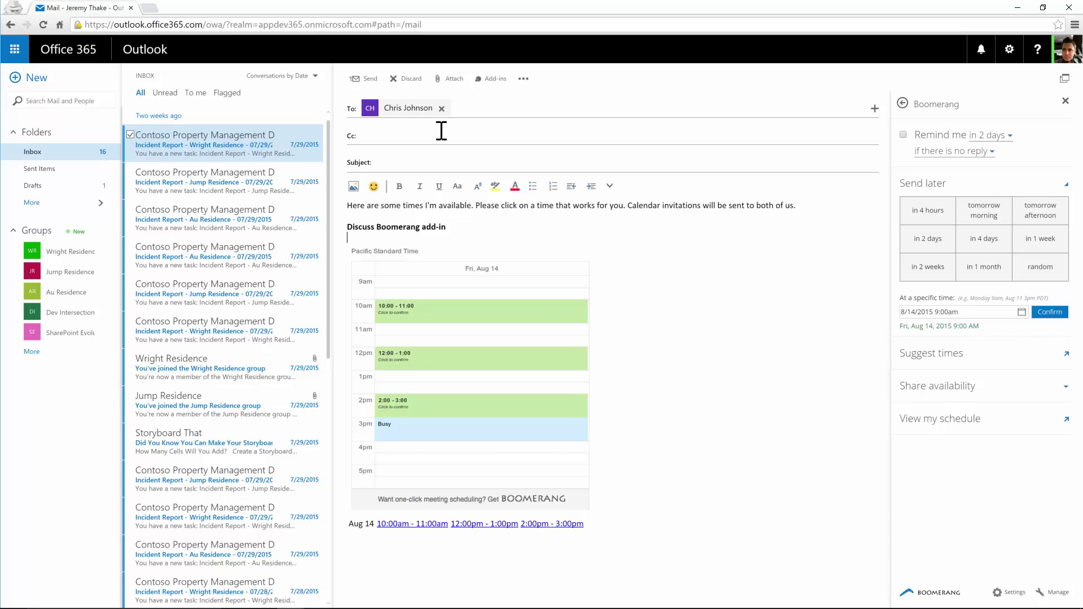
pyautogui.click(406, 161)
pyautogui.click(639, 528)
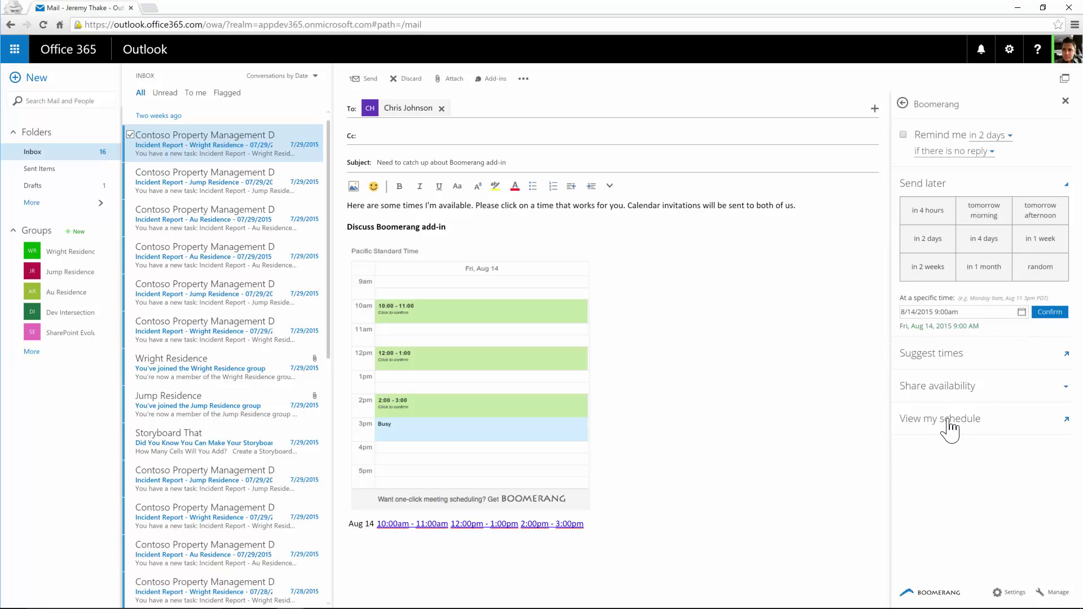
# Step: Share availability for the next 3 days, 10:00 AM to 4:00 PM Eastern, in the email
pyautogui.click(959, 387)
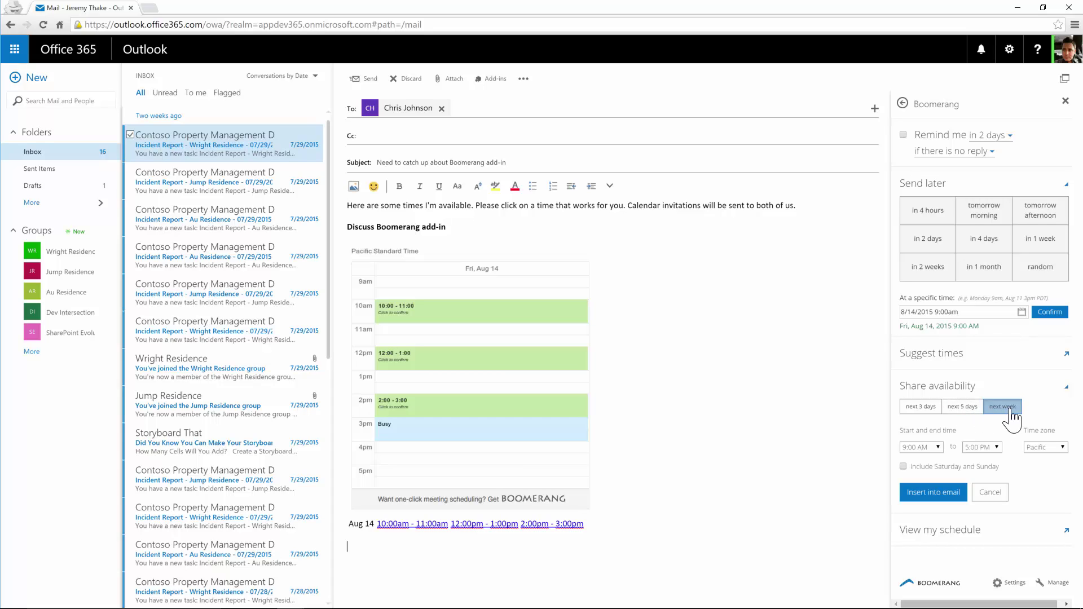
pyautogui.click(928, 407)
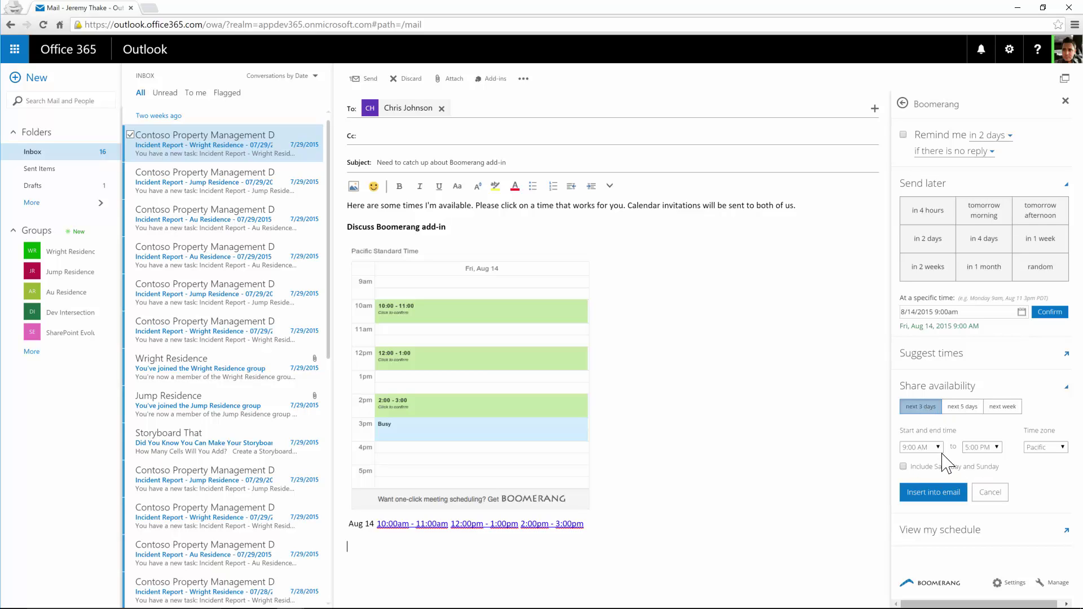
pyautogui.click(921, 447)
pyautogui.click(919, 566)
pyautogui.click(997, 447)
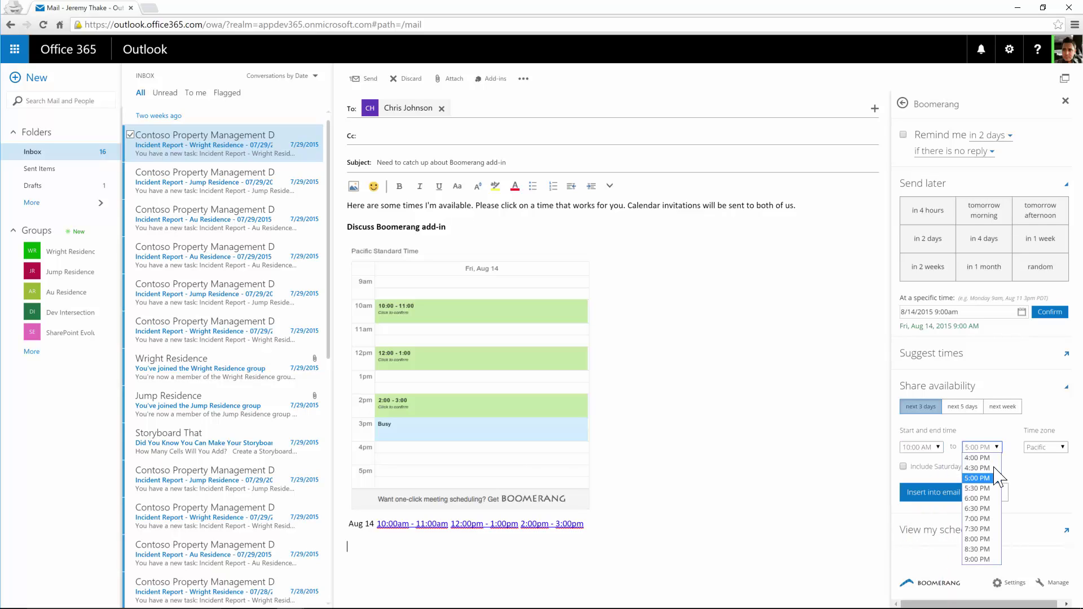
pyautogui.click(984, 457)
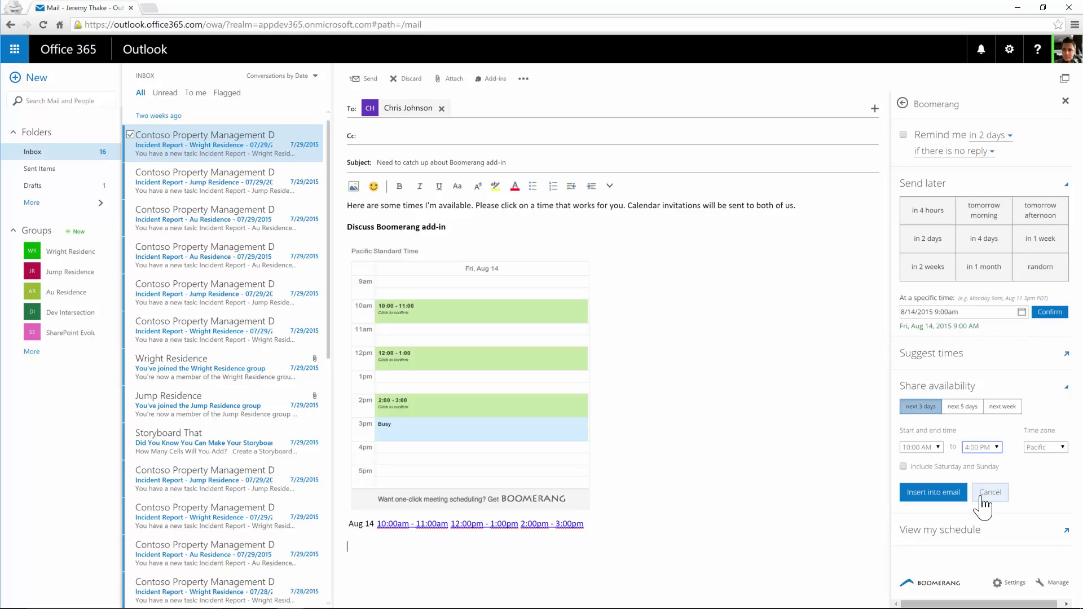
pyautogui.click(1063, 447)
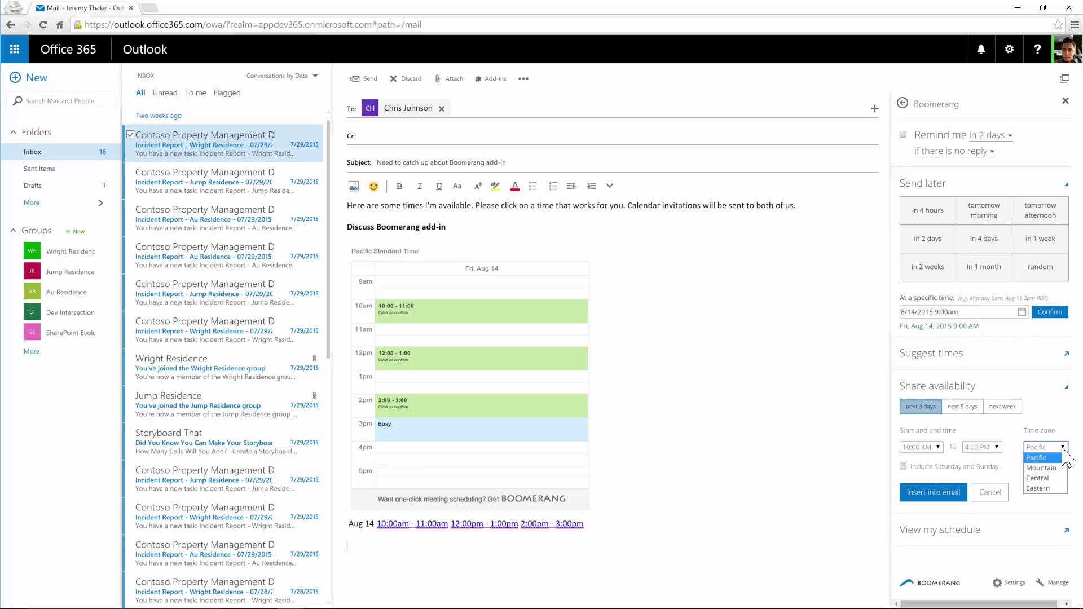
pyautogui.click(1058, 489)
pyautogui.click(946, 495)
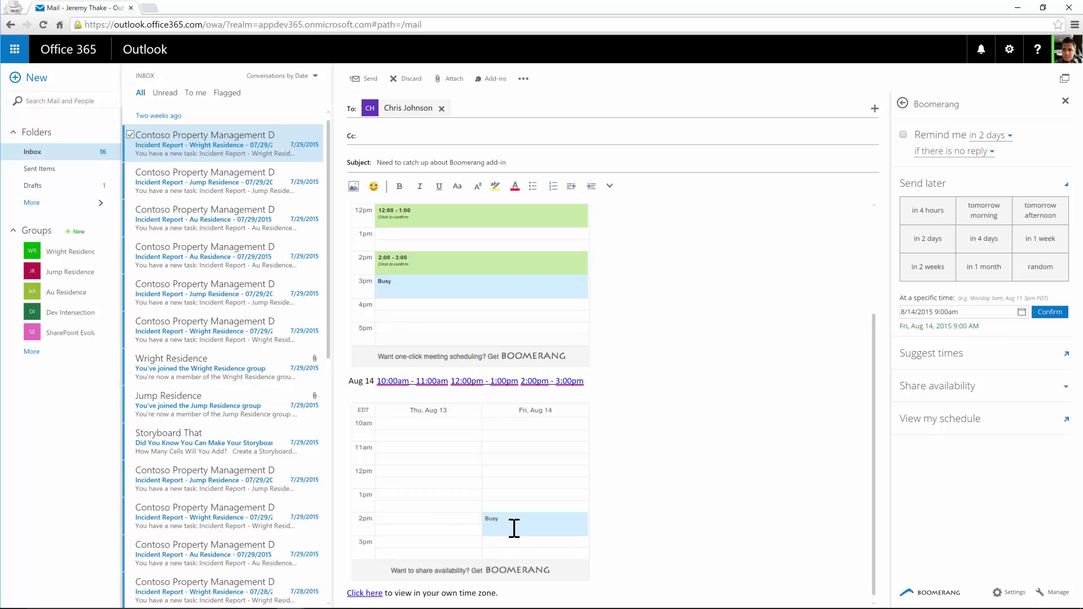
# Step: Check the inserted availability text and tick Boomerang's Remind me option
pyautogui.moveTo(346, 593); pyautogui.dragTo(508, 592)
pyautogui.click(505, 595)
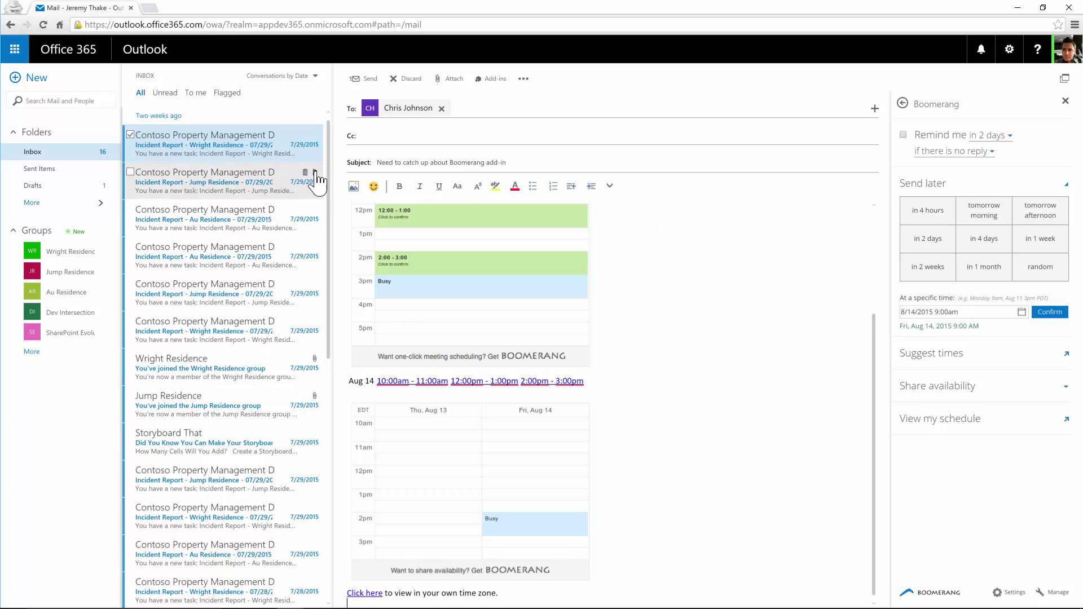
pyautogui.click(903, 135)
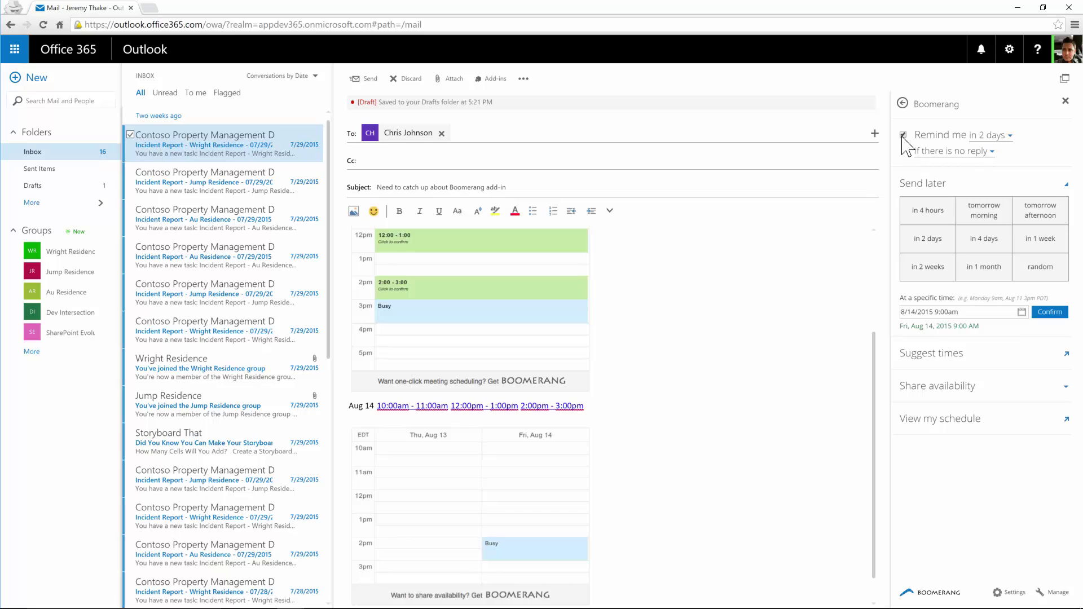
pyautogui.click(1007, 136)
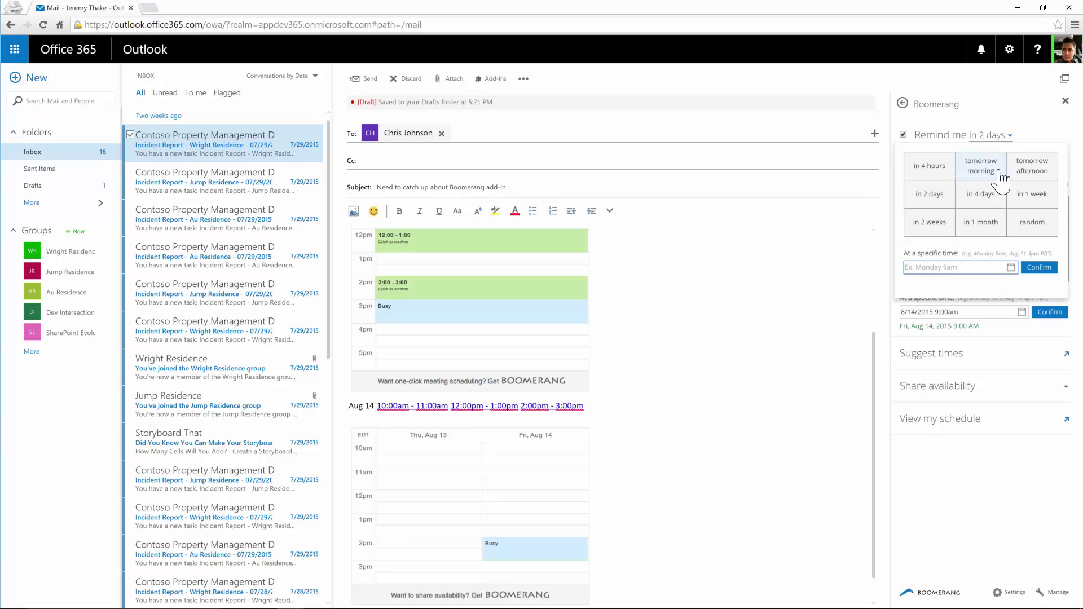
# Step: Set the reminder for Fri Aug 14 11:49 AM if there is no reply, then send
pyautogui.click(1046, 176)
pyautogui.click(975, 151)
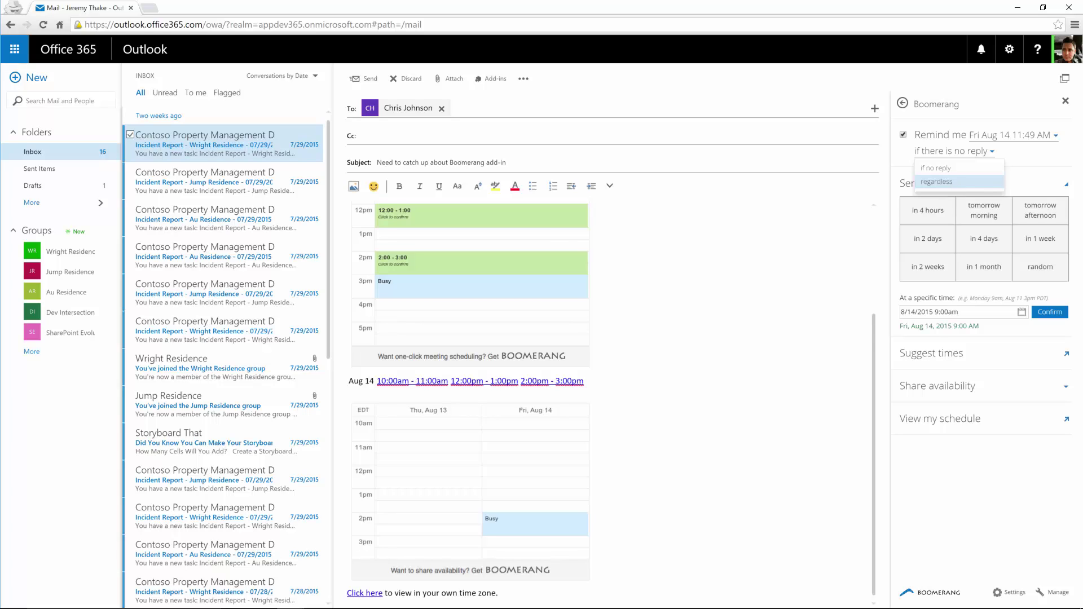
pyautogui.click(954, 182)
pyautogui.click(943, 152)
pyautogui.click(942, 168)
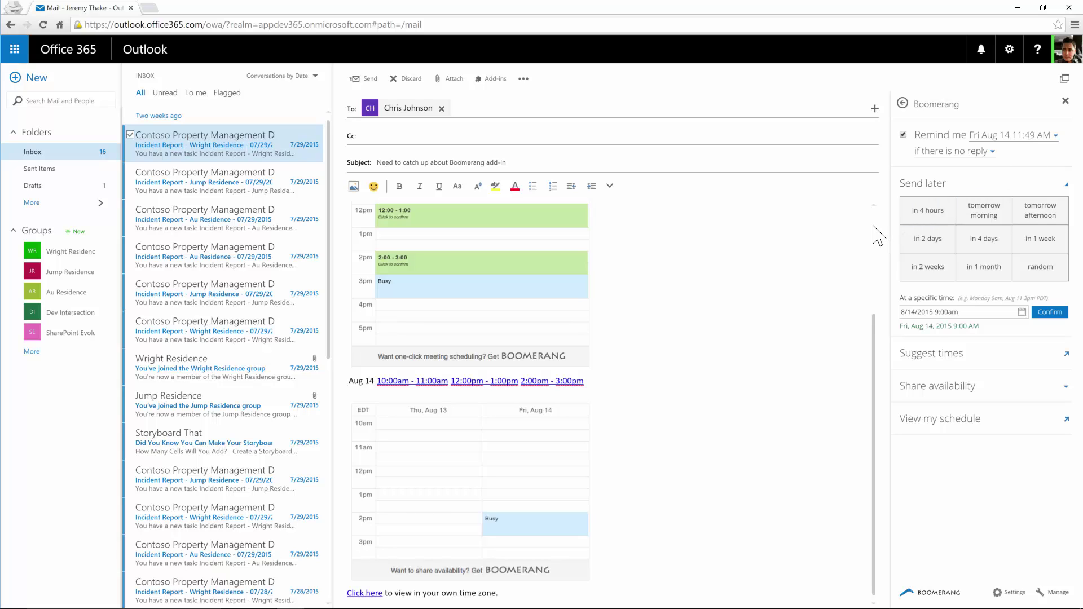
pyautogui.scroll(3, 679, 344)
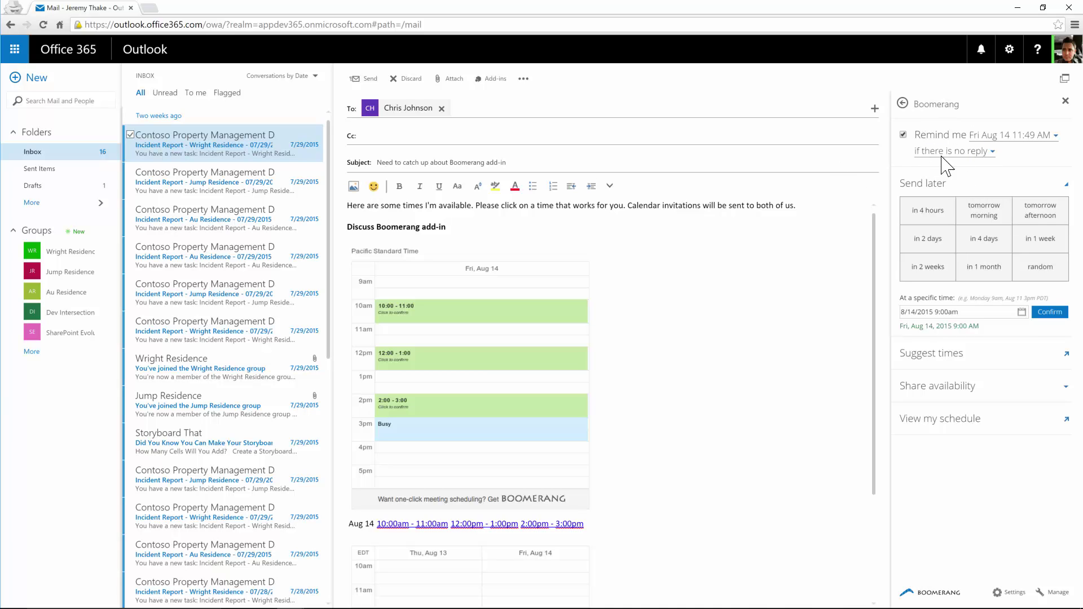
pyautogui.click(367, 79)
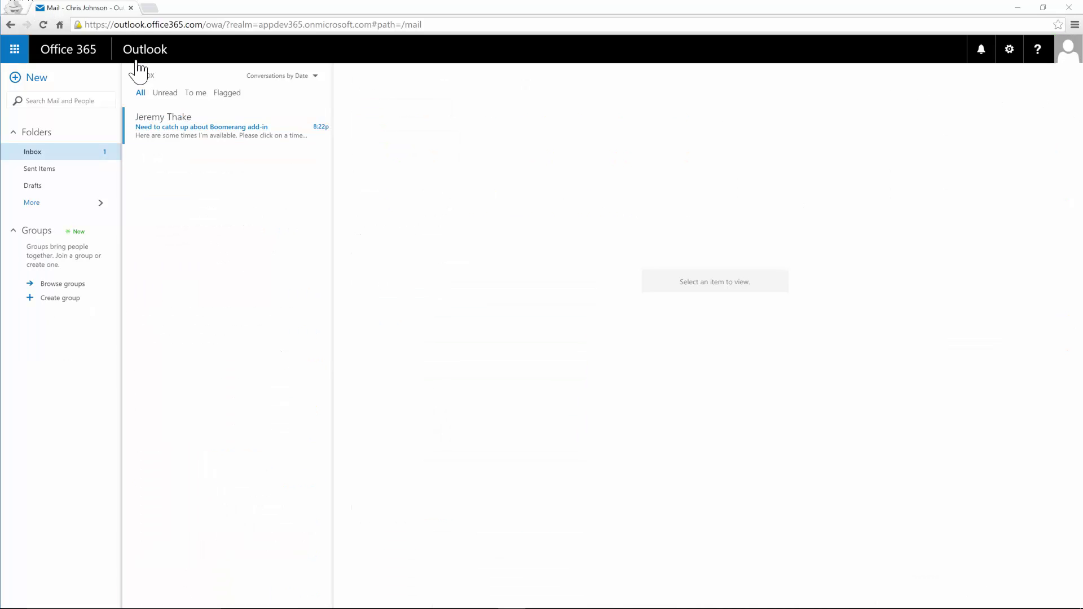
# Step: Open 'Need to catch up about Boomerang add-in' in the recipient's inbox and choose 10:00–11:00 on Aug 14
pyautogui.click(1068, 51)
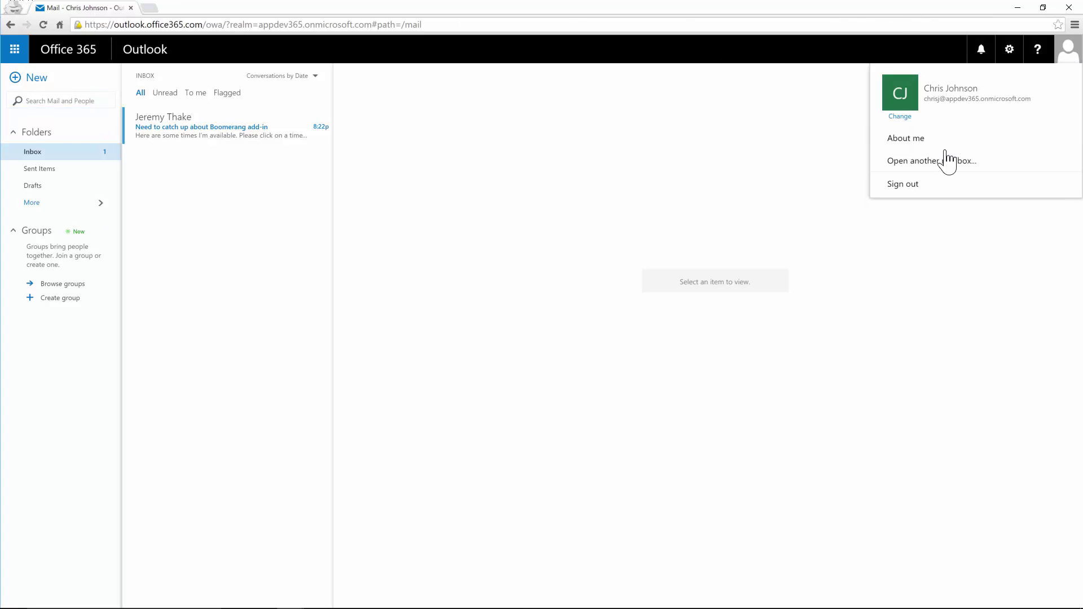
pyautogui.click(793, 151)
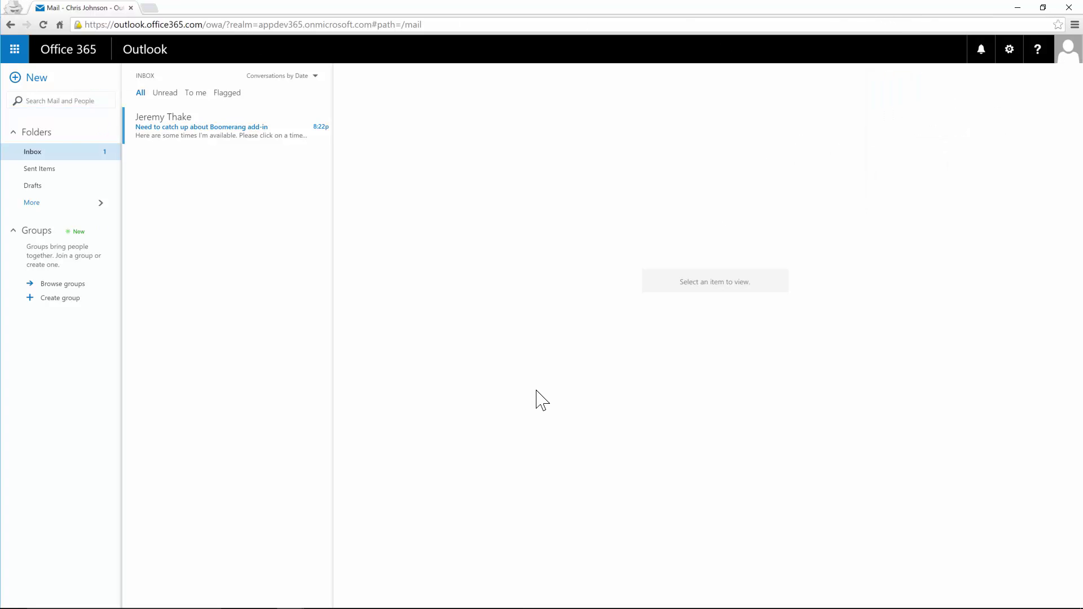
pyautogui.click(154, 129)
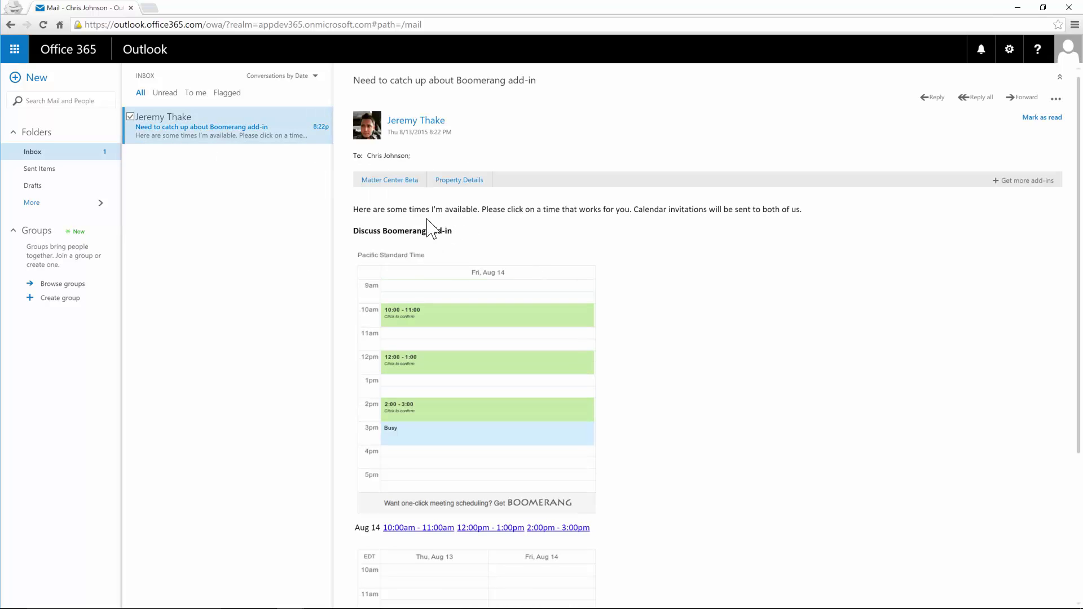
pyautogui.moveTo(354, 209); pyautogui.dragTo(859, 295)
pyautogui.click(686, 433)
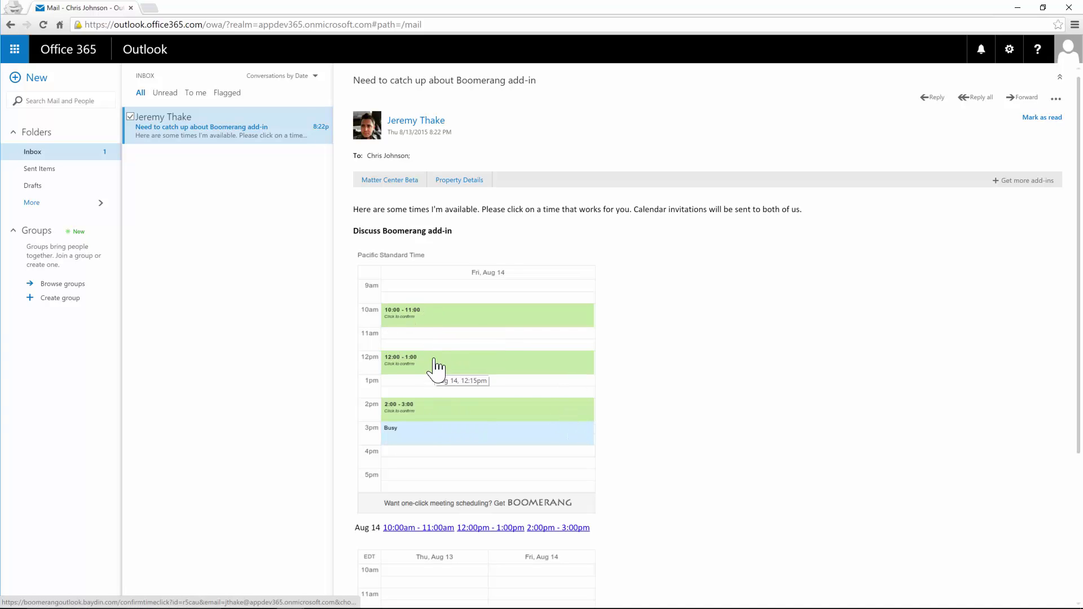
pyautogui.click(408, 323)
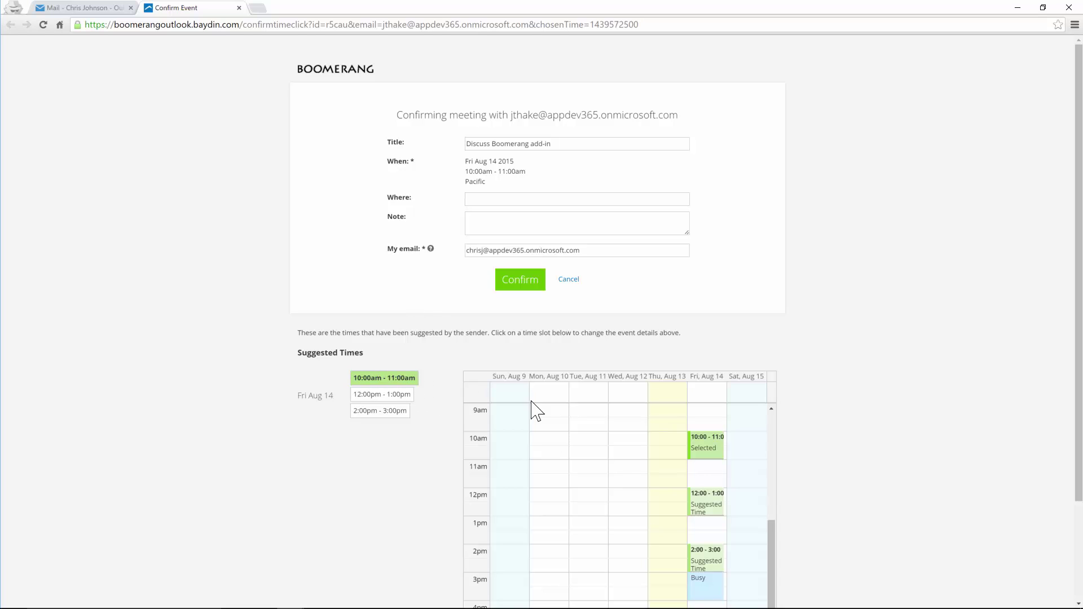
# Step: Try the other suggested times, then settle on the 10:00am - 11:00am slot
pyautogui.click(370, 394)
pyautogui.click(375, 411)
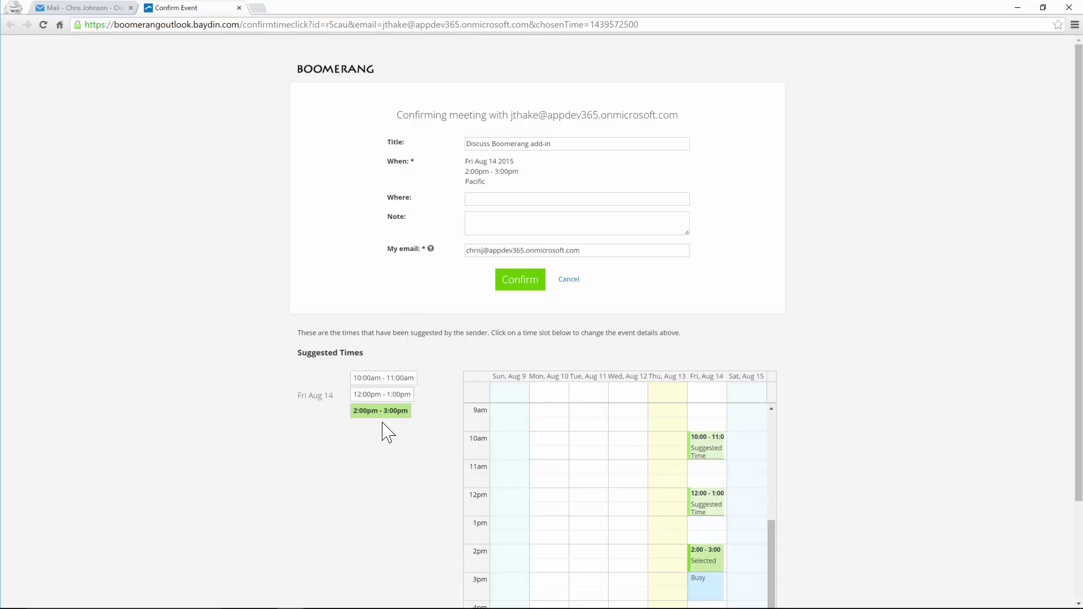
pyautogui.click(389, 395)
pyautogui.click(388, 378)
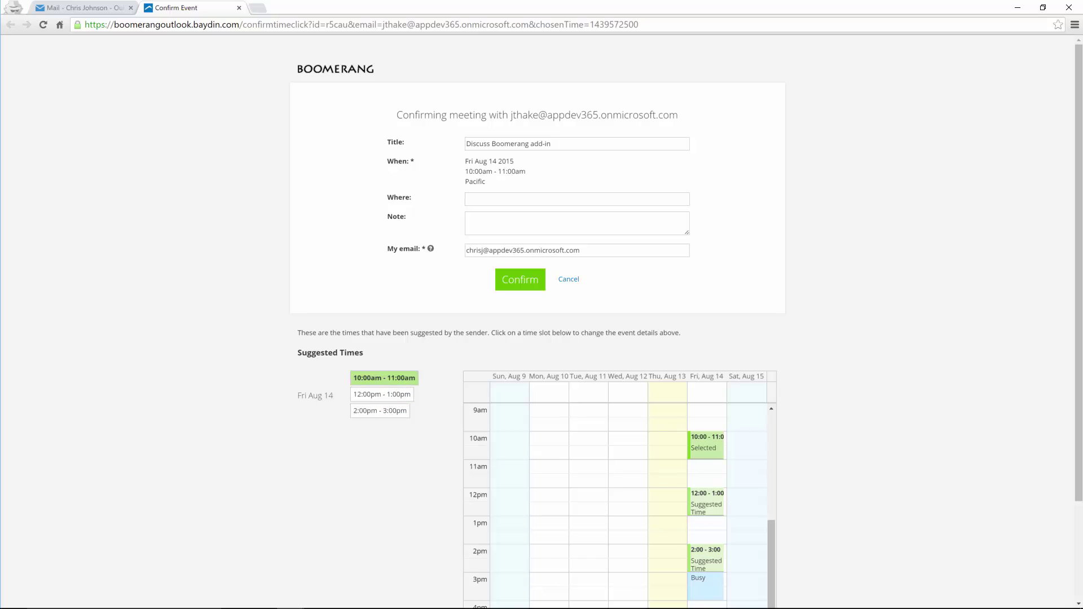
# Step: Set Skype as the location, add a short note, confirm the meeting and return to Mail
pyautogui.click(476, 196)
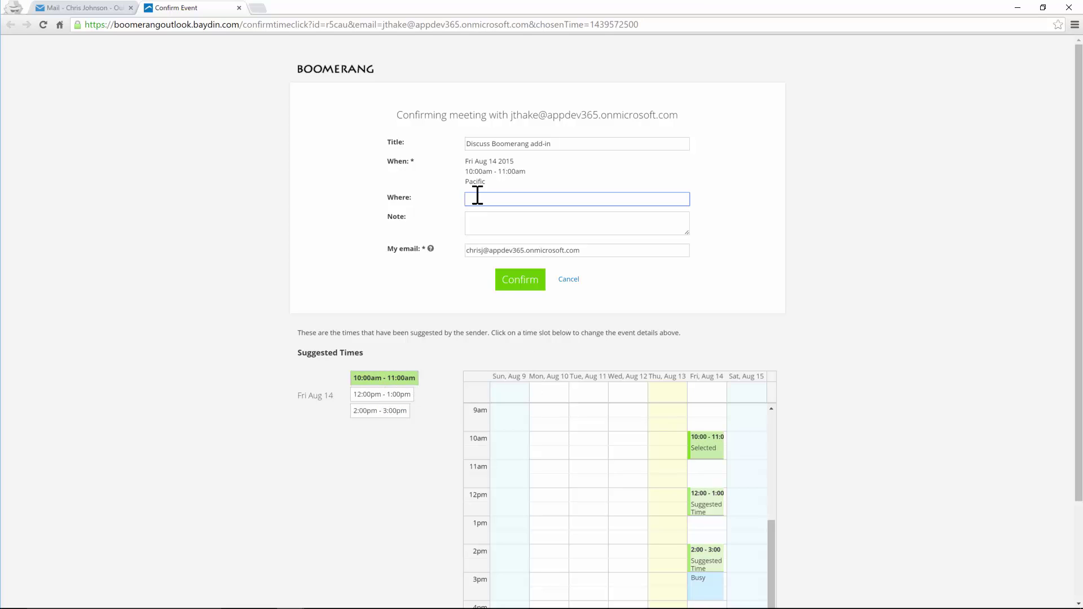
pyautogui.press('Tab')
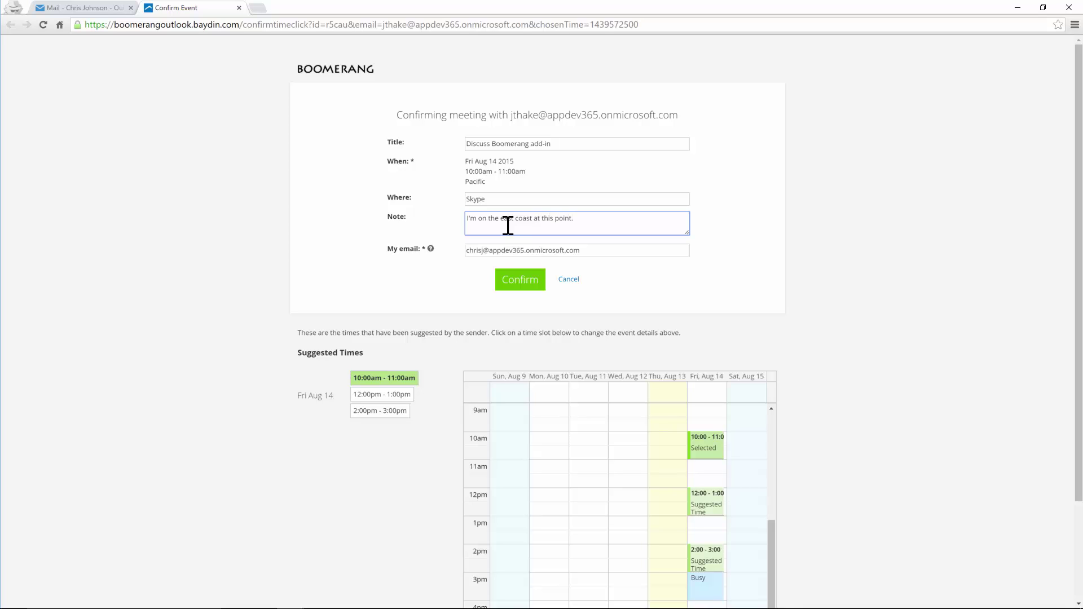
pyautogui.click(515, 282)
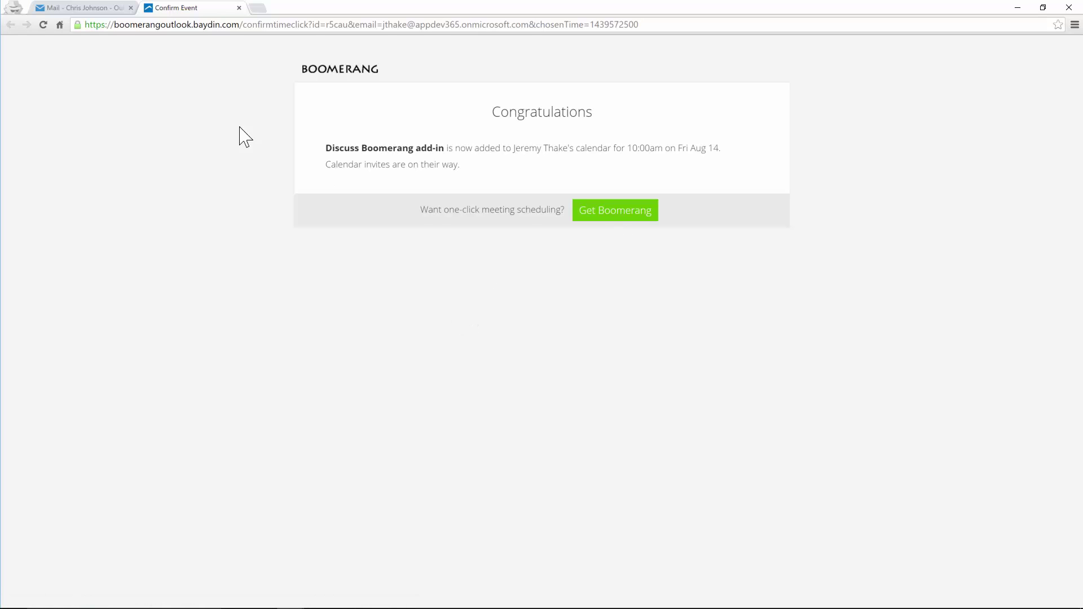
pyautogui.click(112, 7)
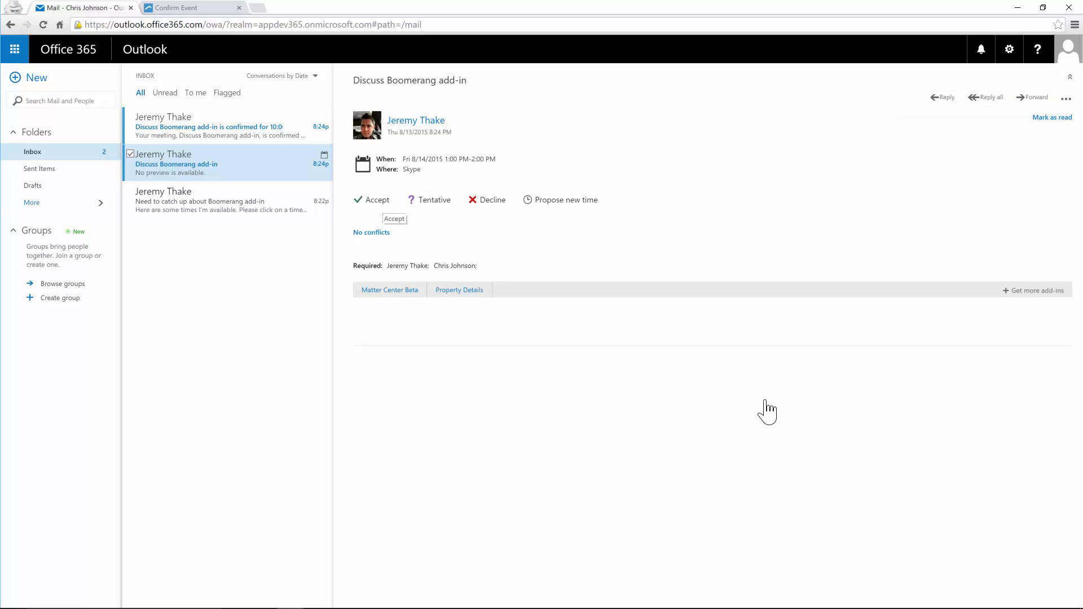
# Step: Accept the invite and send the response now, then view the Aug 14 event in Calendar
pyautogui.click(381, 201)
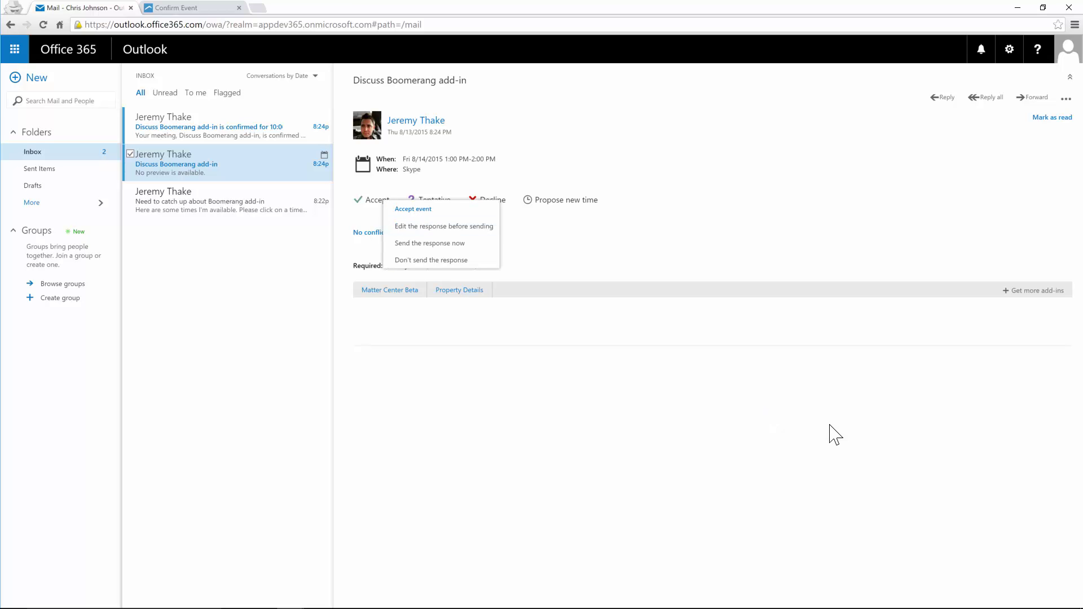
pyautogui.click(427, 243)
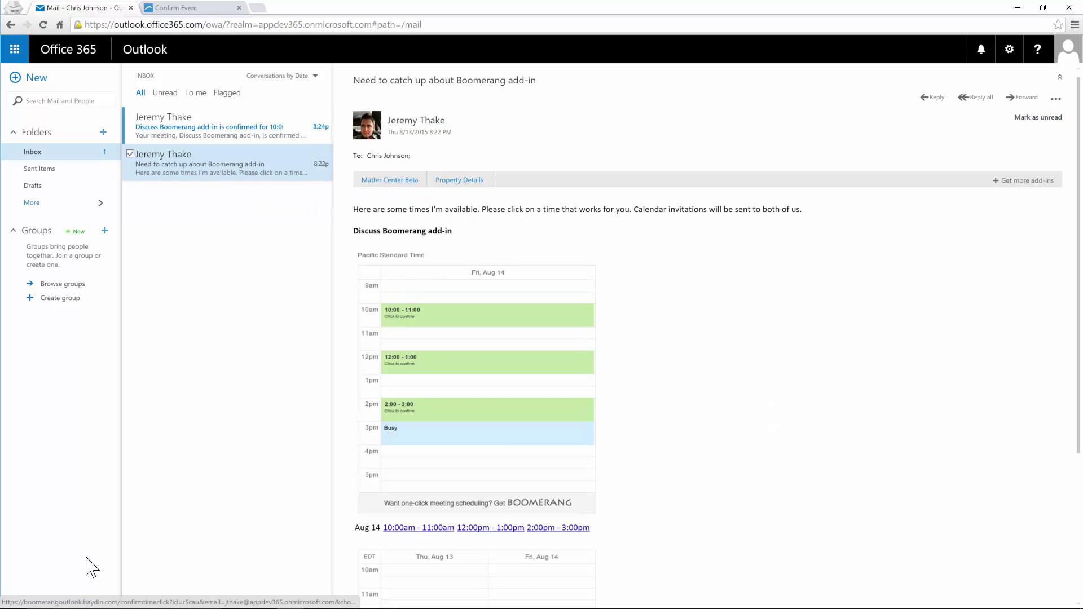
pyautogui.click(20, 54)
pyautogui.click(96, 138)
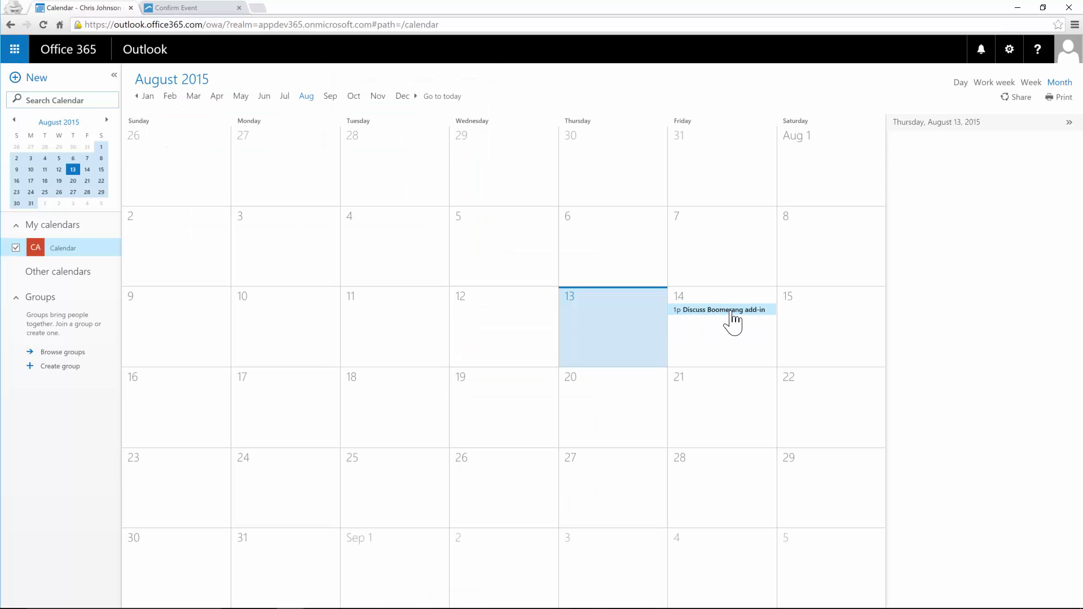
pyautogui.click(727, 311)
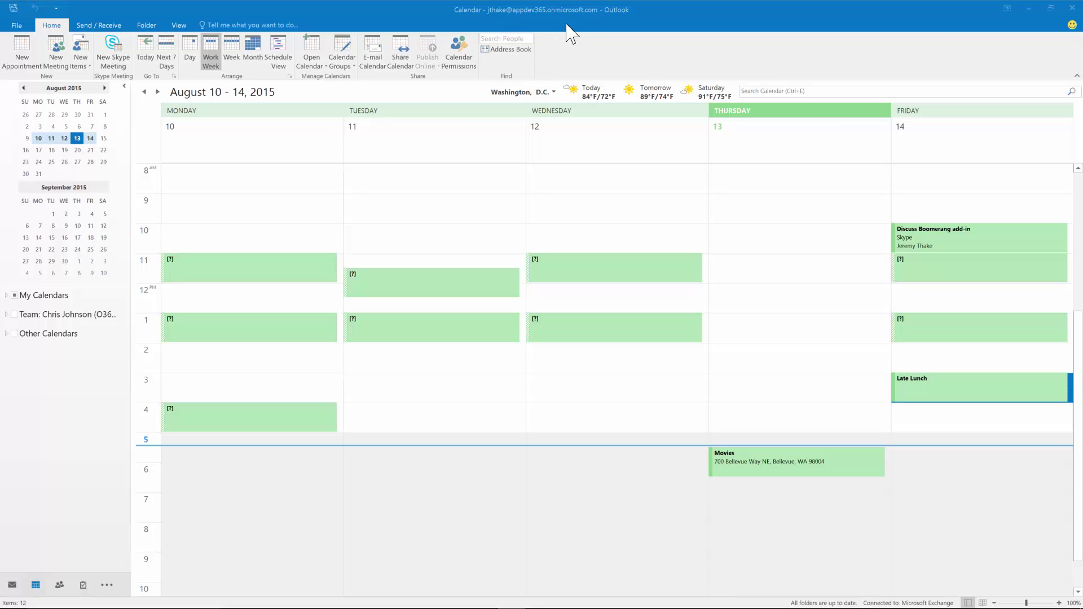
# Step: Open the Aug 14 meeting and check Scheduling Assistant and Tracking to confirm the attendee accepted
pyautogui.click(957, 244)
pyautogui.doubleClick(957, 244)
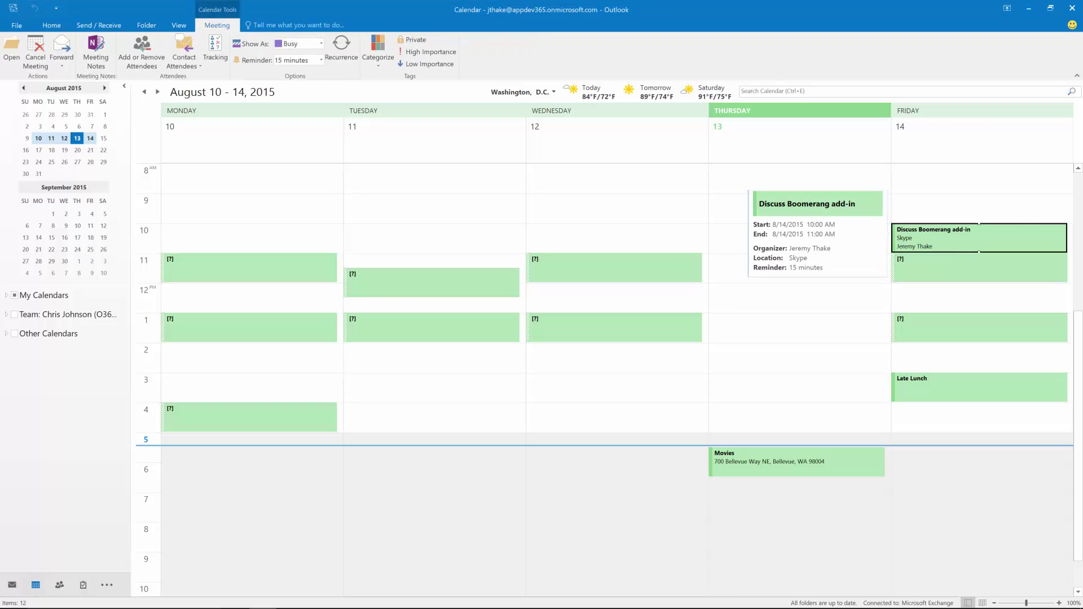
pyautogui.press('Tab')
pyautogui.press('Tab')
pyautogui.press('Tab')
pyautogui.press('Tab')
pyautogui.press('Tab')
pyautogui.press('Tab')
pyautogui.press('Tab')
pyautogui.press('Tab')
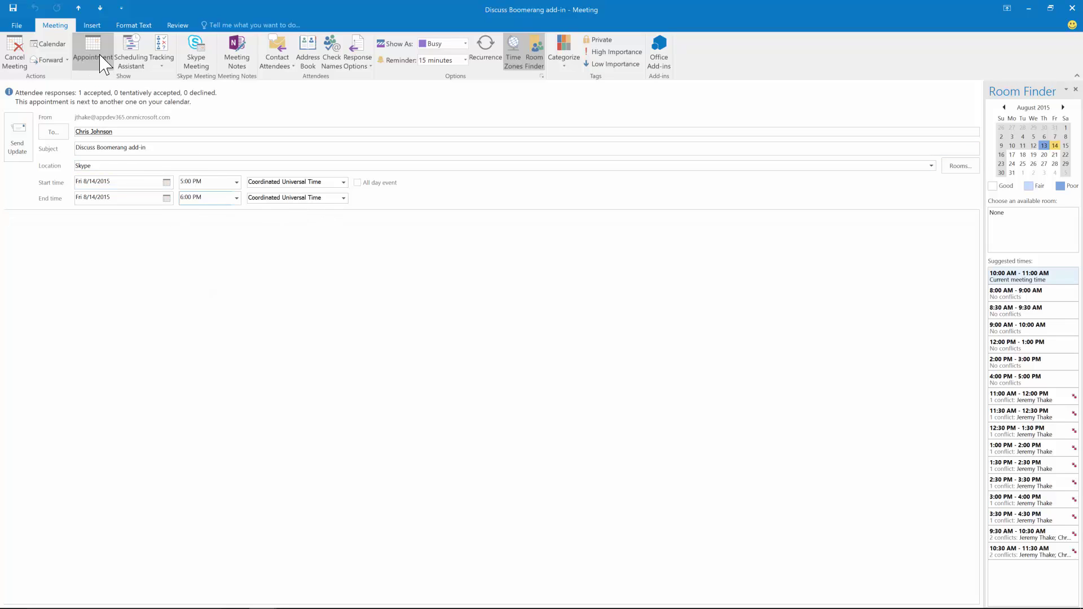
pyautogui.click(131, 56)
pyautogui.click(163, 53)
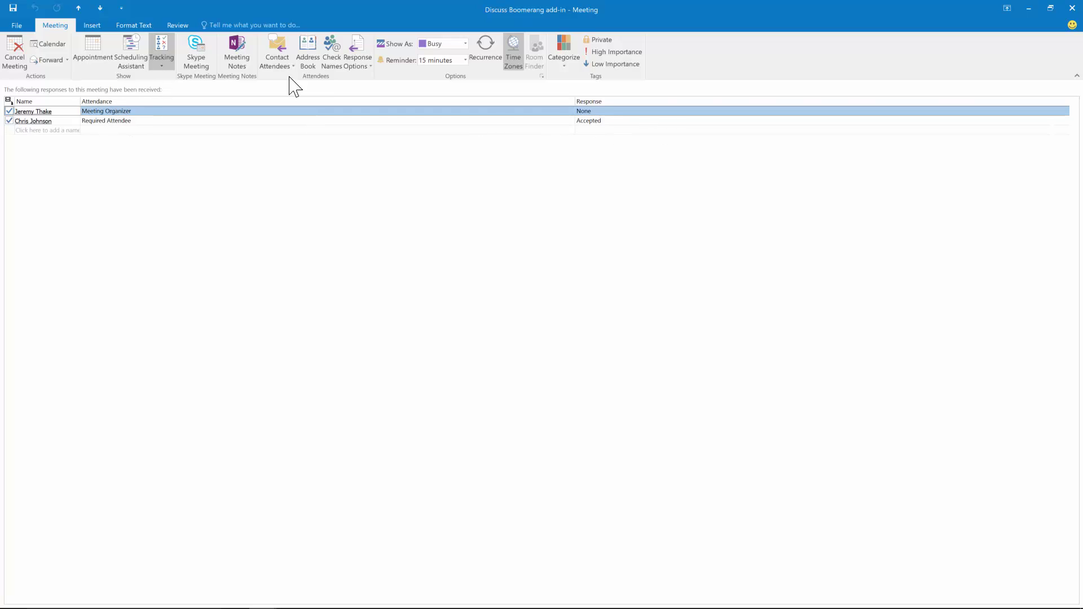
pyautogui.click(105, 59)
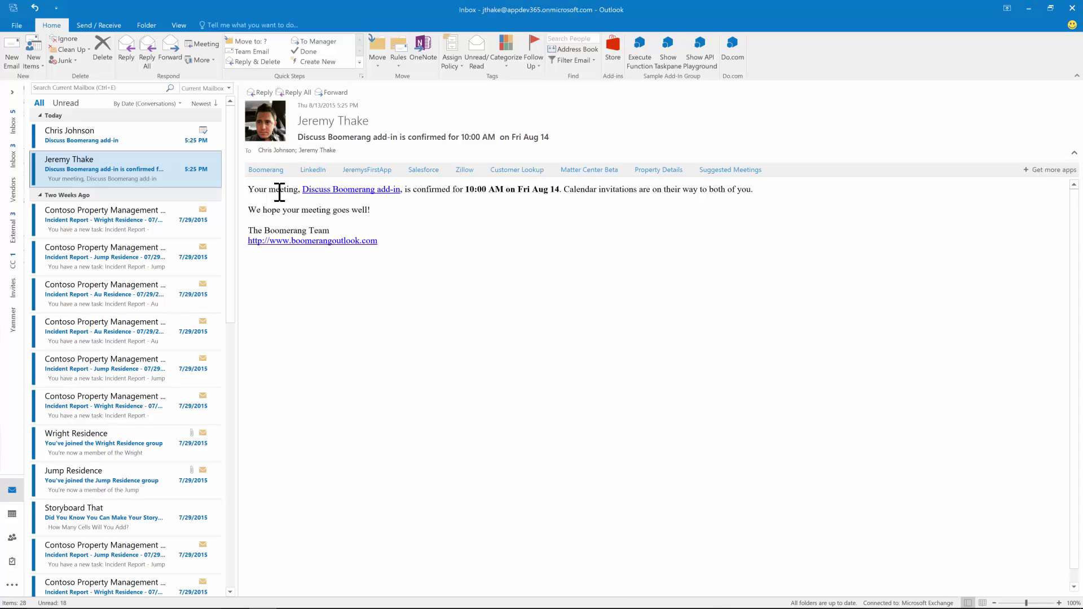
# Step: Read the 'Accepted: Discuss Boomerang add-in' reply, then start a blank new email
pyautogui.click(130, 140)
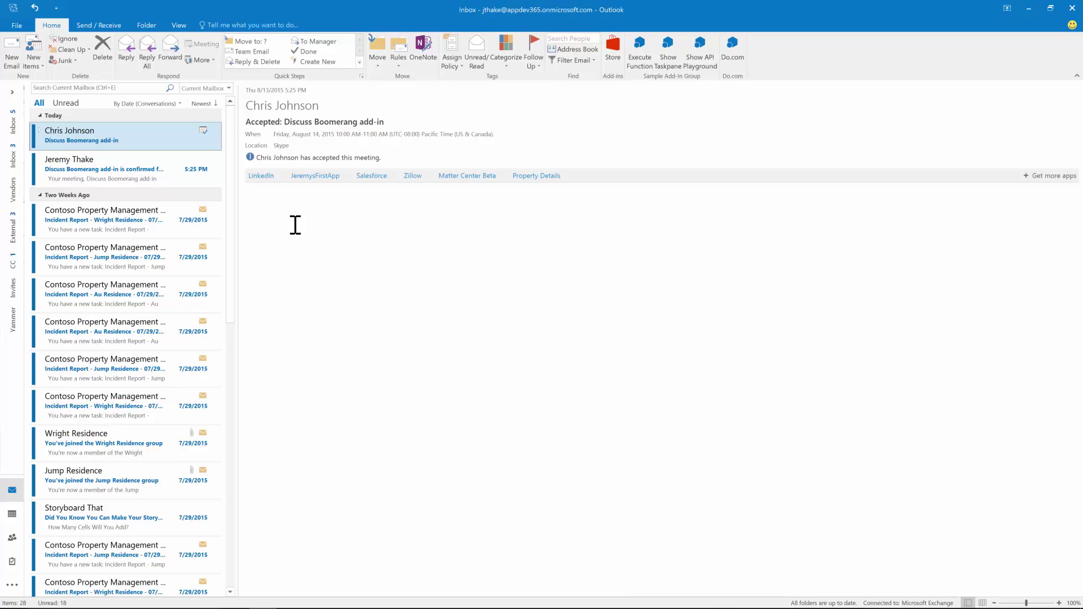
pyautogui.click(12, 53)
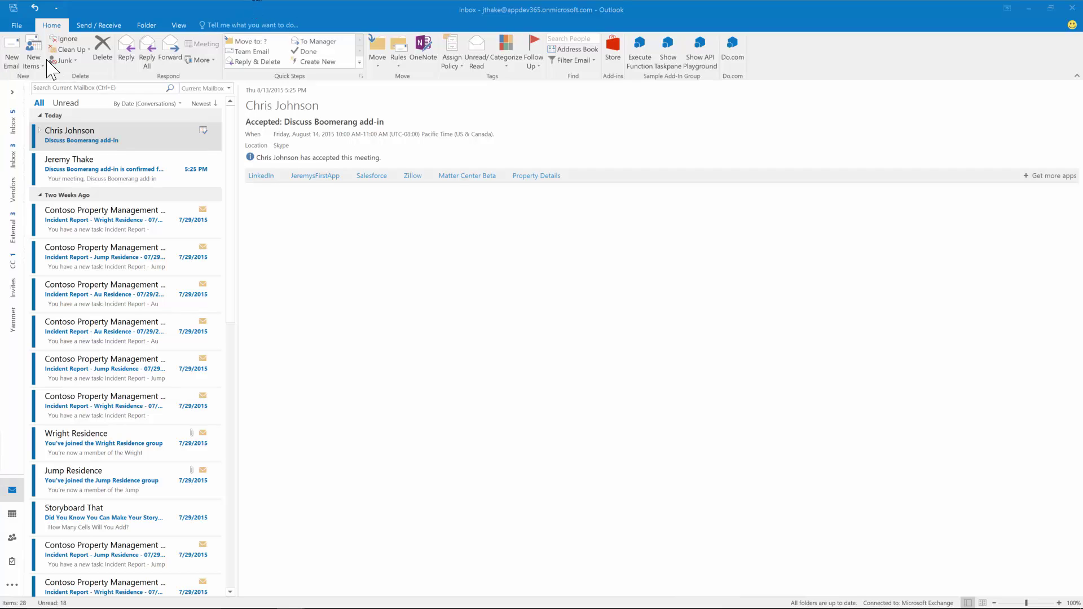
pyautogui.click(12, 51)
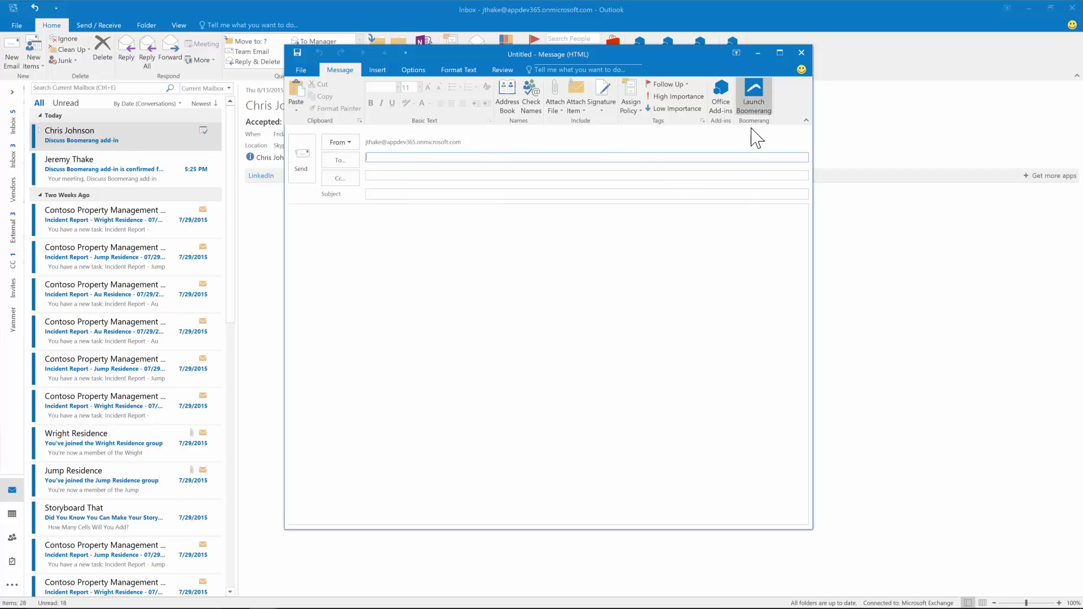
# Step: Launch Boomerang on the new message, tick 'Remind me in 2 days', and expand Send later
pyautogui.click(756, 96)
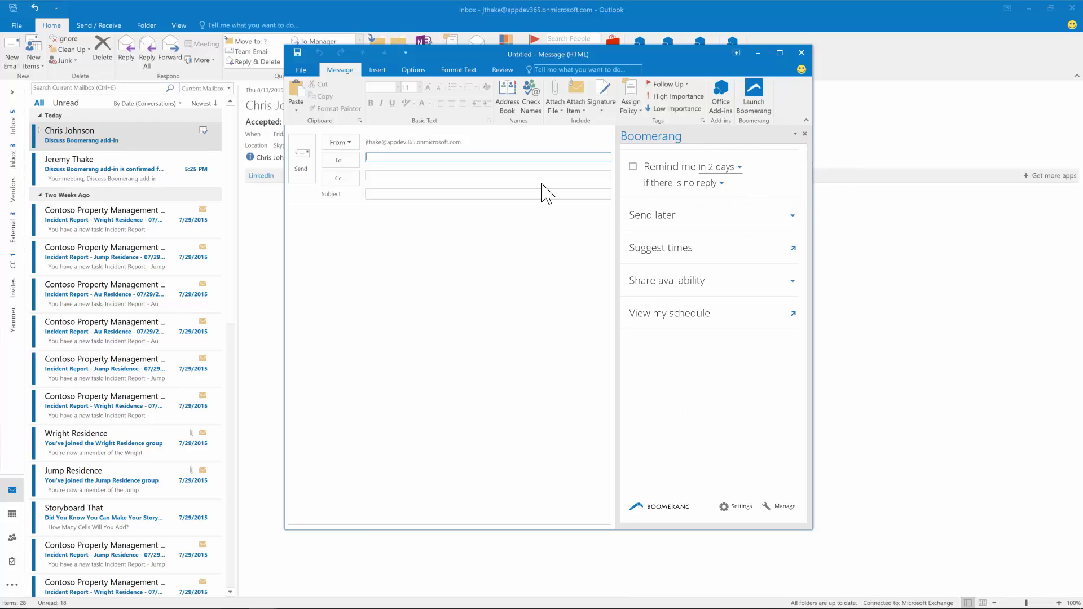
pyautogui.click(633, 167)
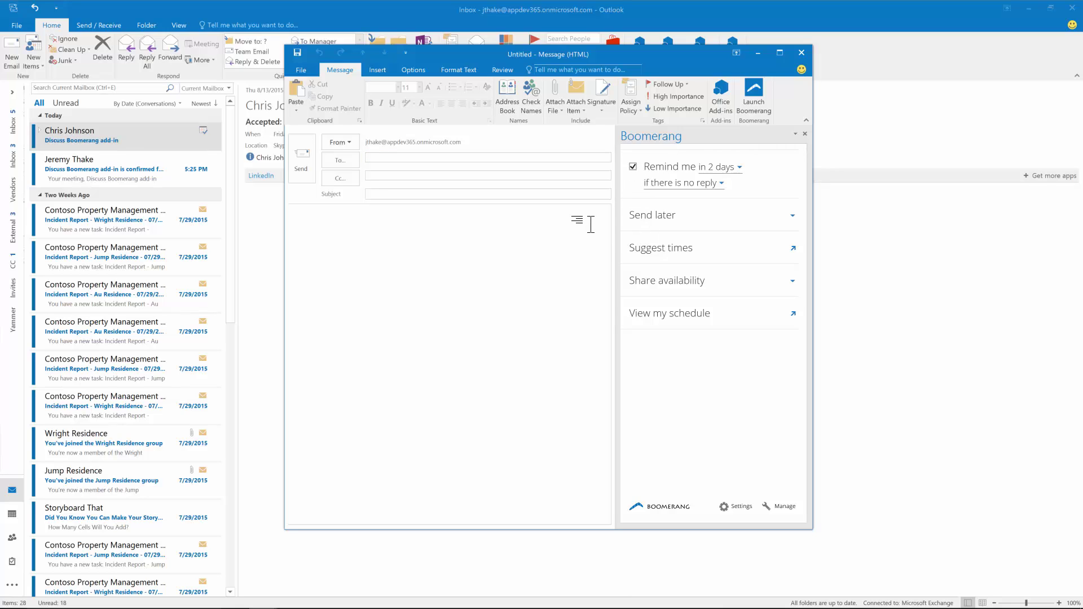
pyautogui.click(652, 215)
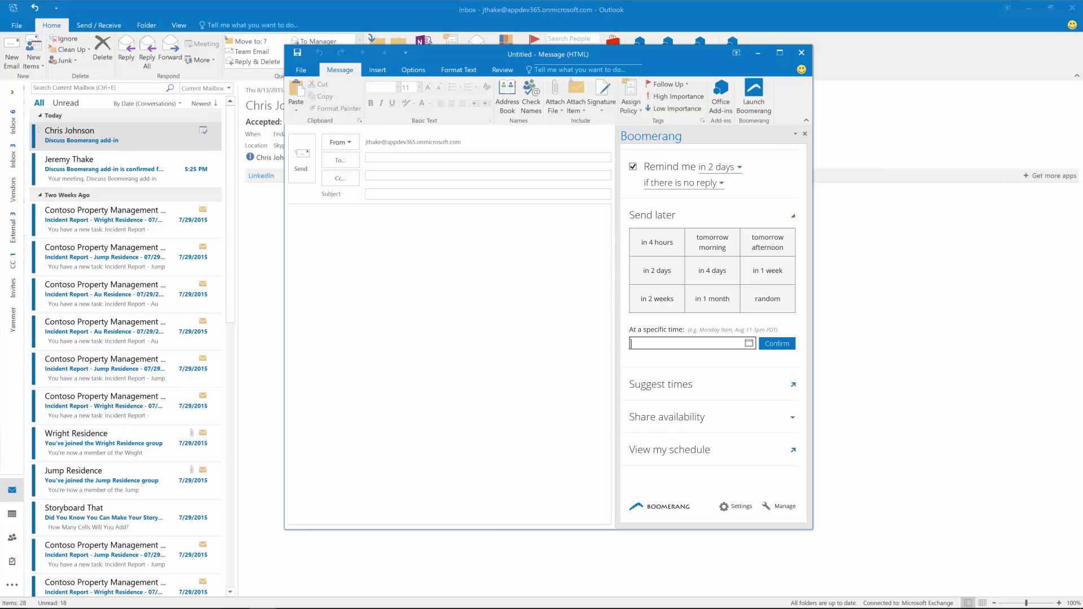